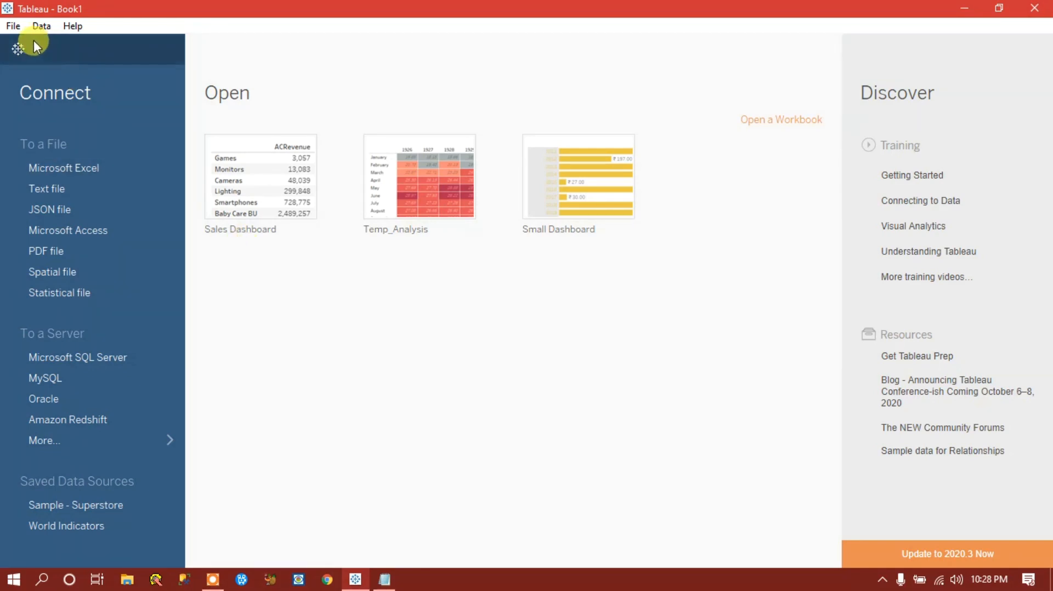
left_click(12, 27)
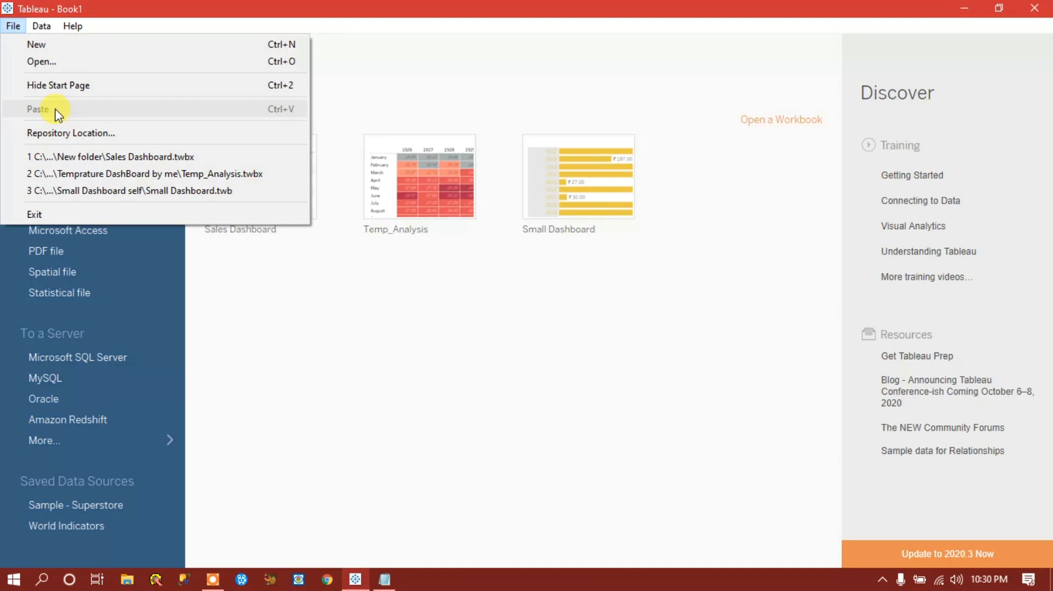
left_click(330, 346)
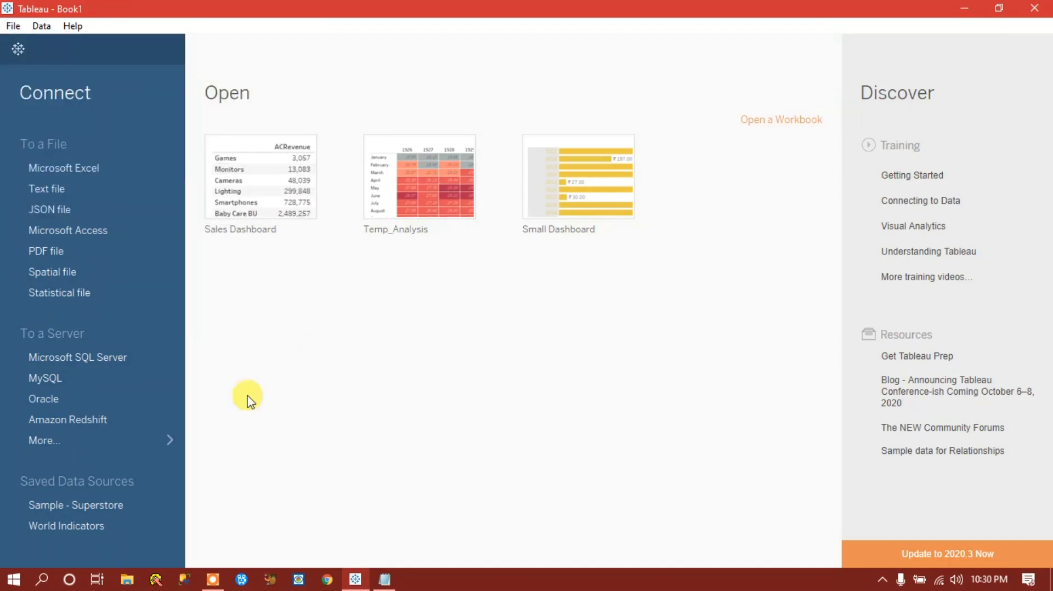
Switch to File Explorer and open the My Tableau Repository folder in Documents.
left_click(126, 578)
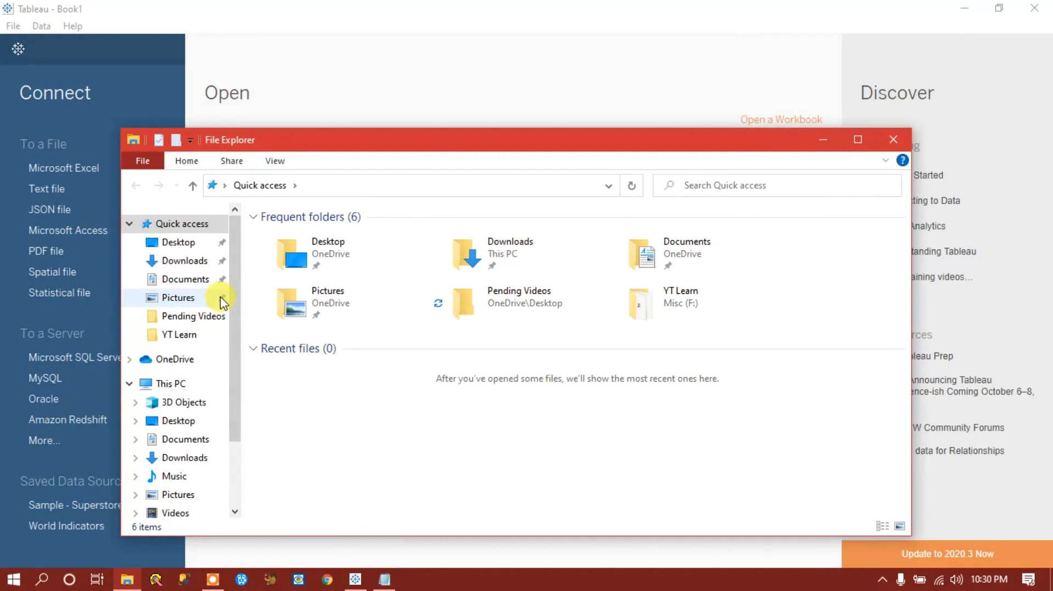
left_click(187, 280)
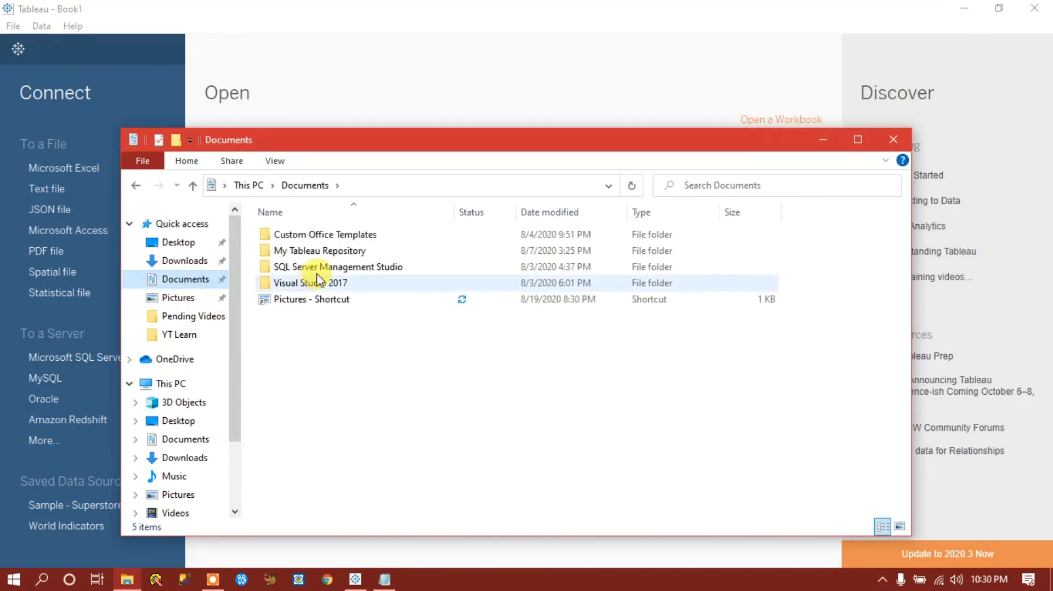
double_click(321, 251)
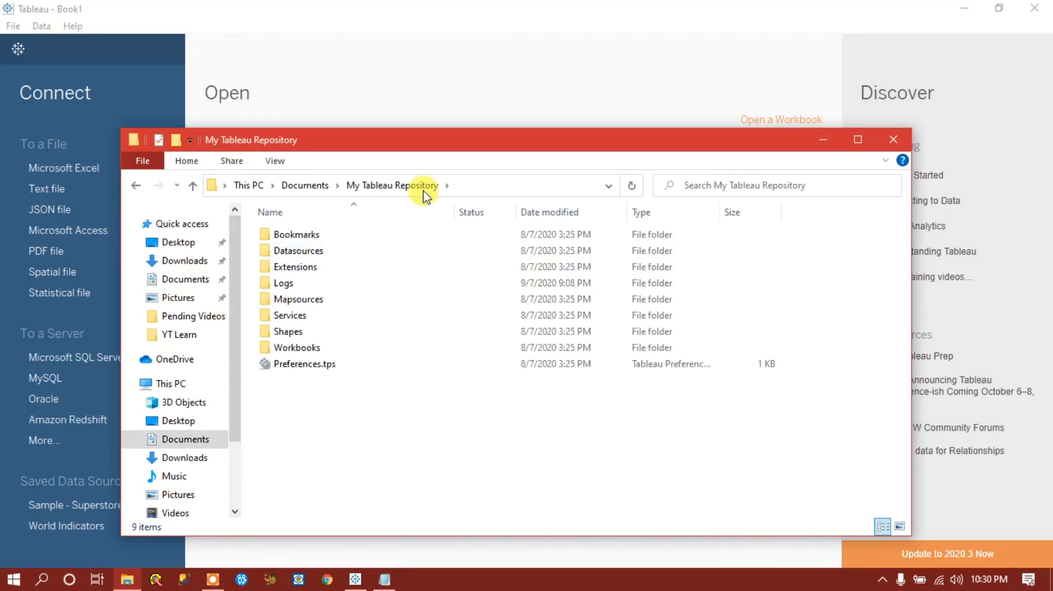
Look over the repository's subfolders, from Bookmarks and Datasources through Mapsources, Services, Shapes and Workbooks.
left_click_drag(469, 428, 280, 222)
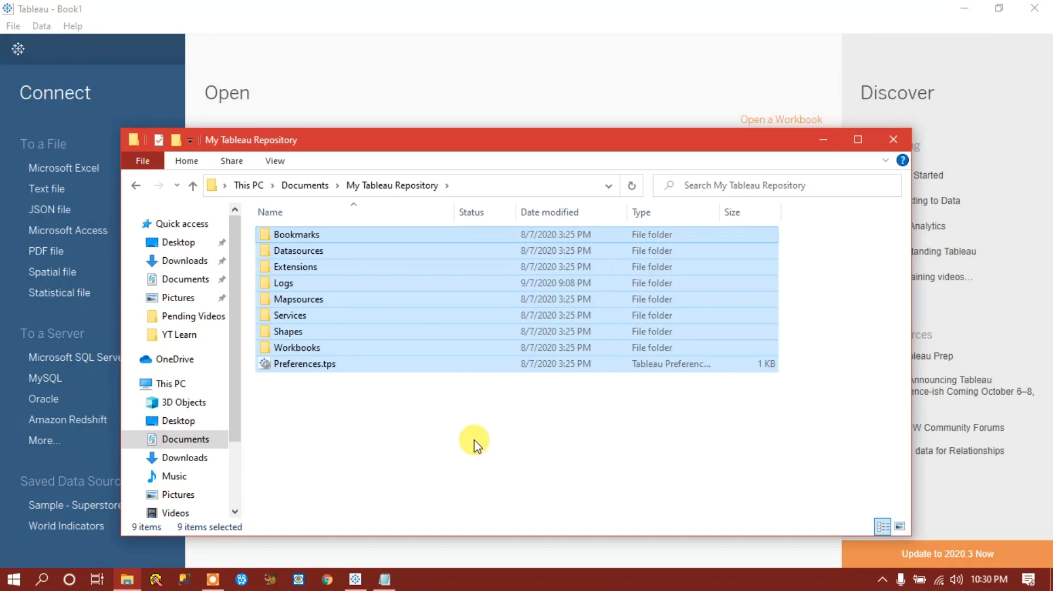
left_click(306, 234)
left_click(317, 250)
left_click(307, 267)
left_click(285, 283)
left_click(306, 301)
left_click(288, 317)
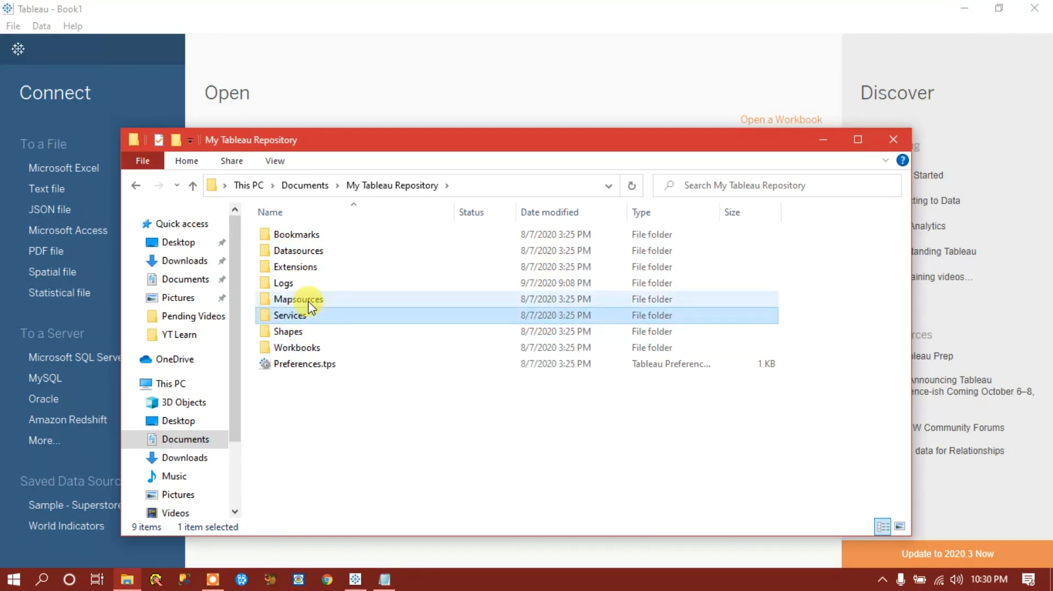
left_click(303, 299)
left_click(296, 333)
left_click(305, 351)
Open the repository's Datasources folder and go into 2019.3 and its en_US-US subfolder.
double_click(305, 250)
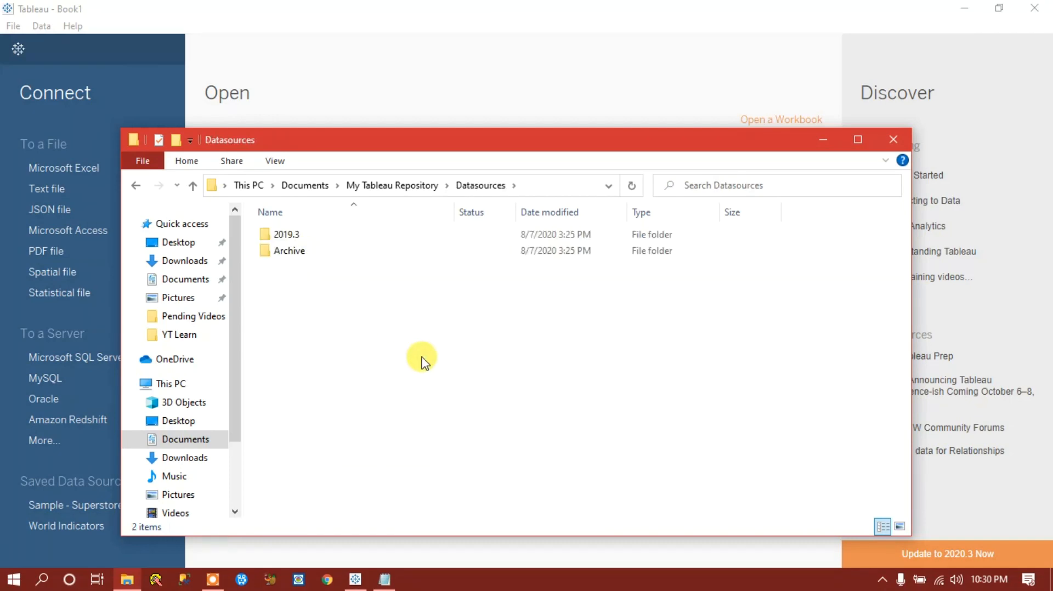
left_click_drag(357, 138, 447, 114)
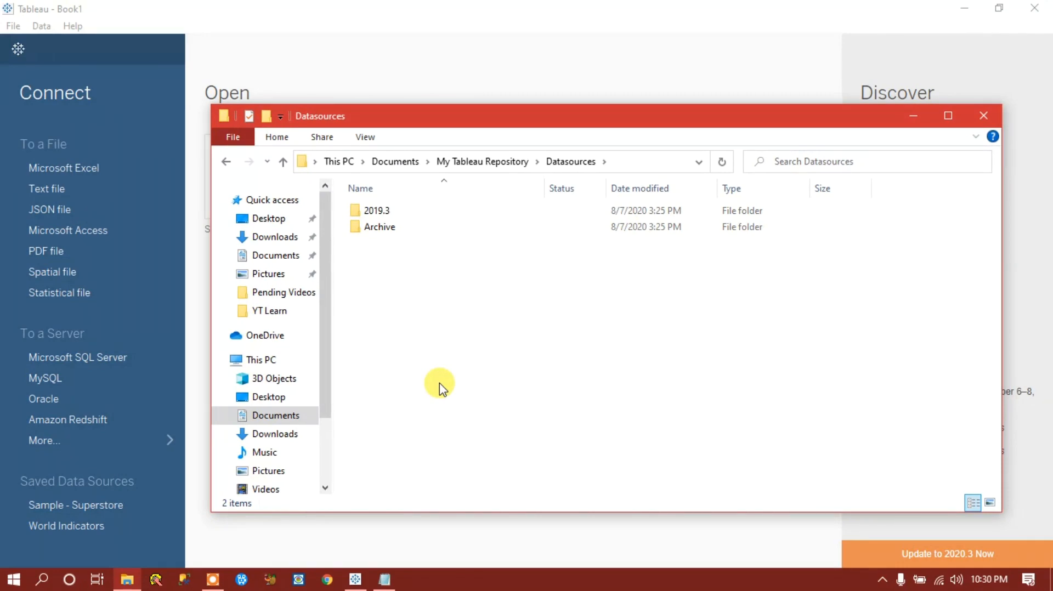
double_click(384, 212)
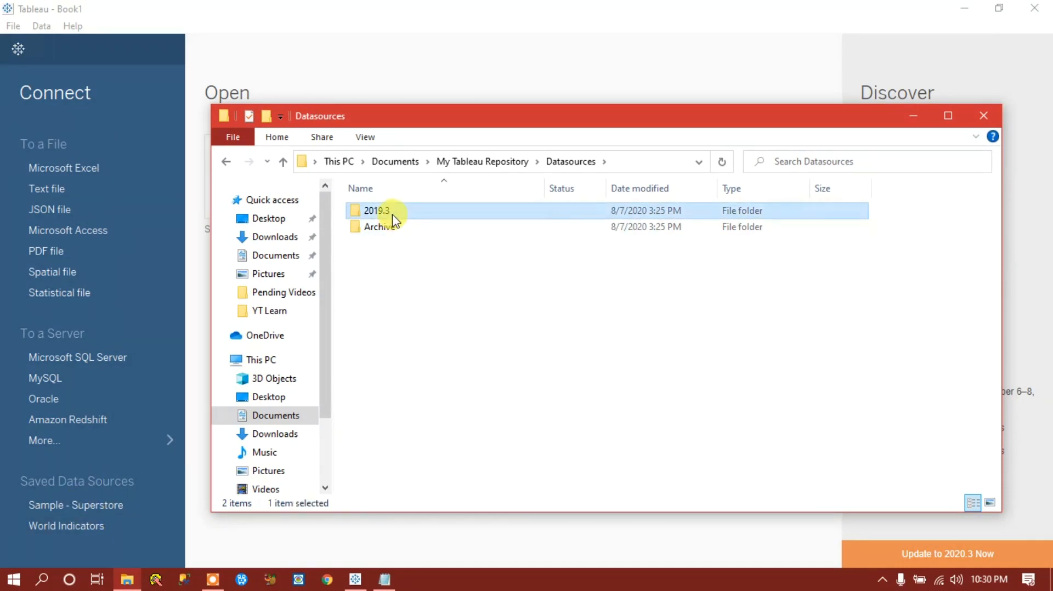
left_click(235, 163)
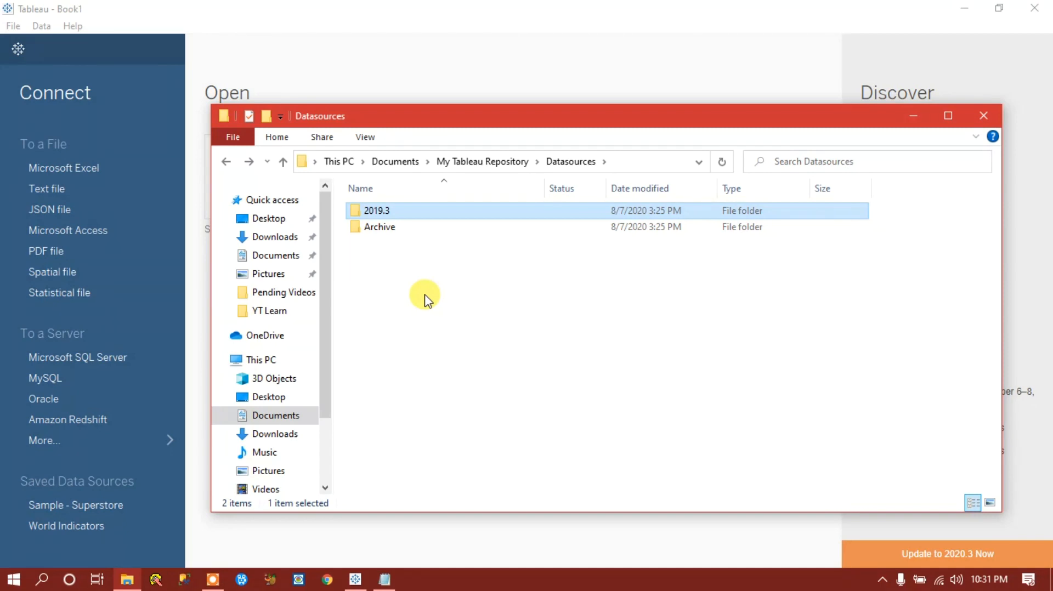
double_click(393, 212)
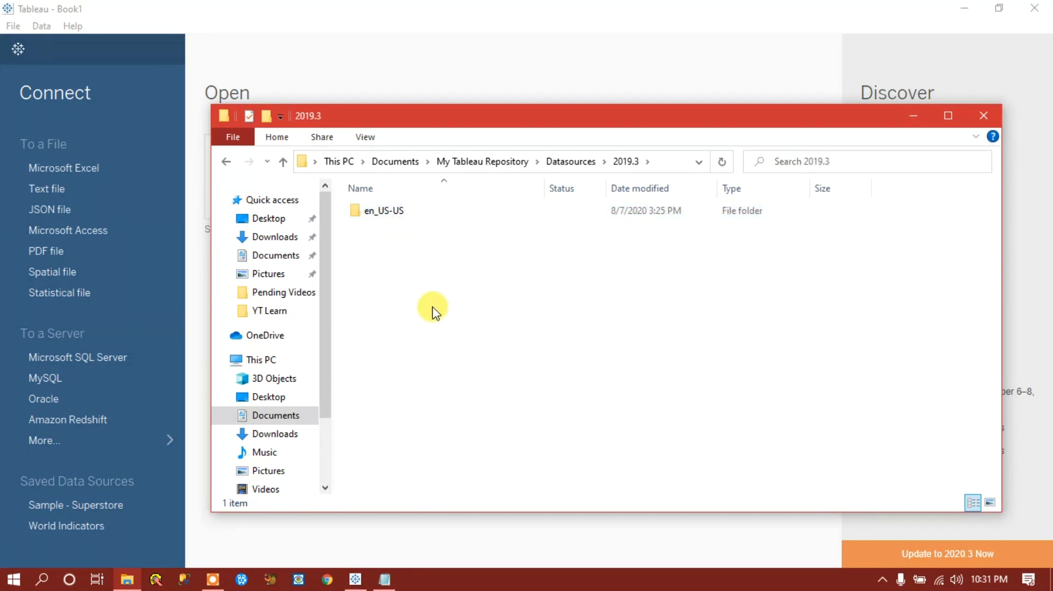
double_click(397, 212)
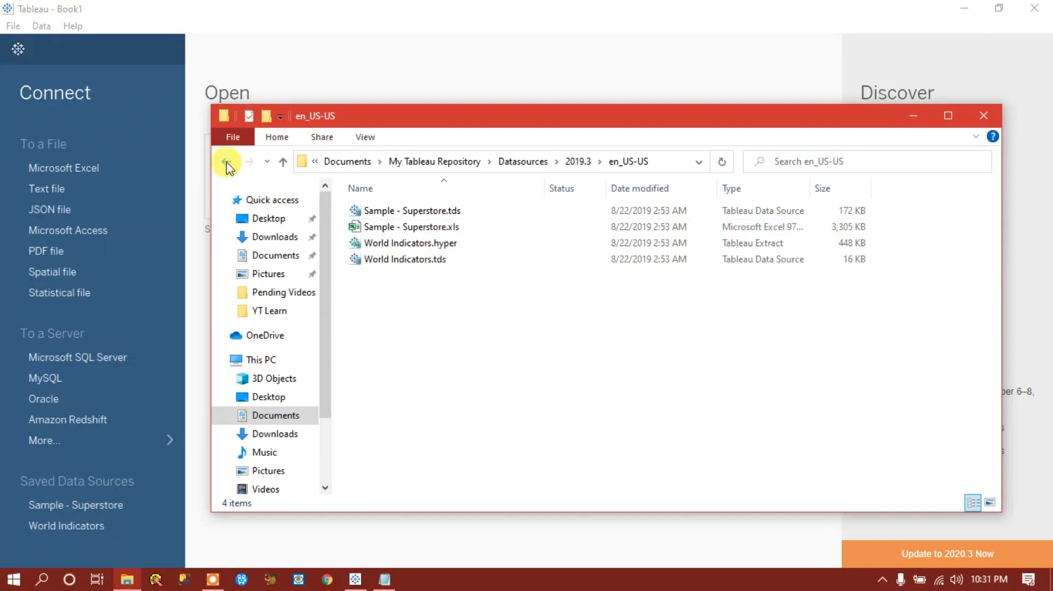
Examine the Sample - Superstore and World Indicators data source files and the path of the en_US-US folder.
left_click(439, 250)
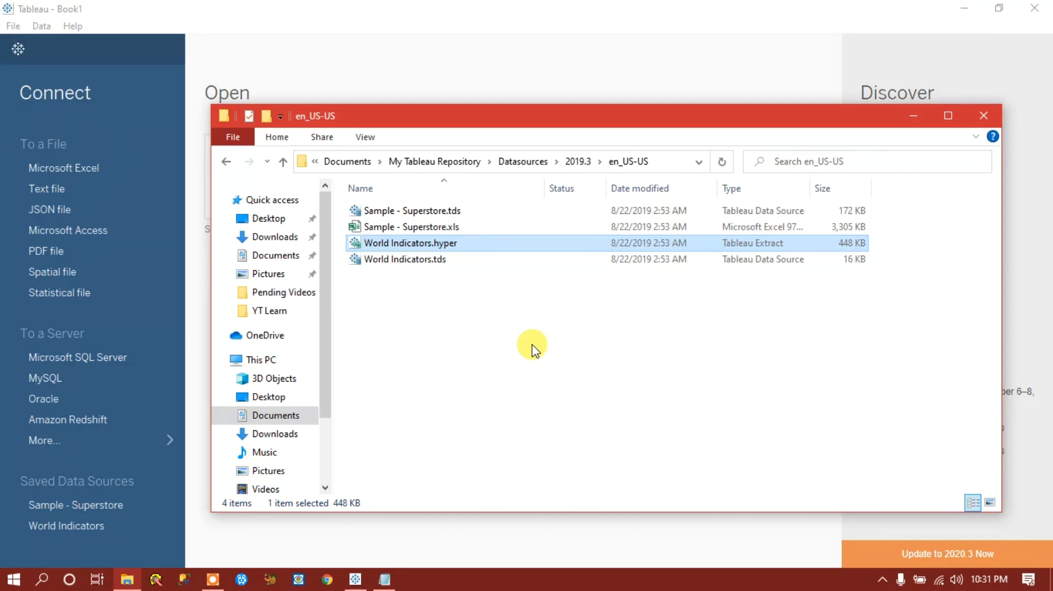
left_click(433, 212)
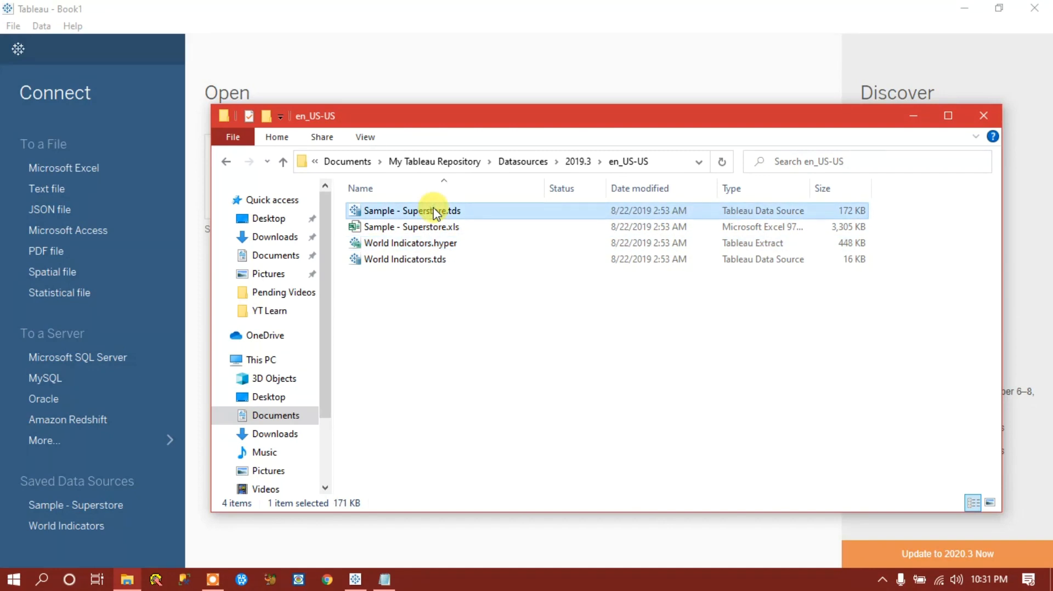
left_click(442, 244)
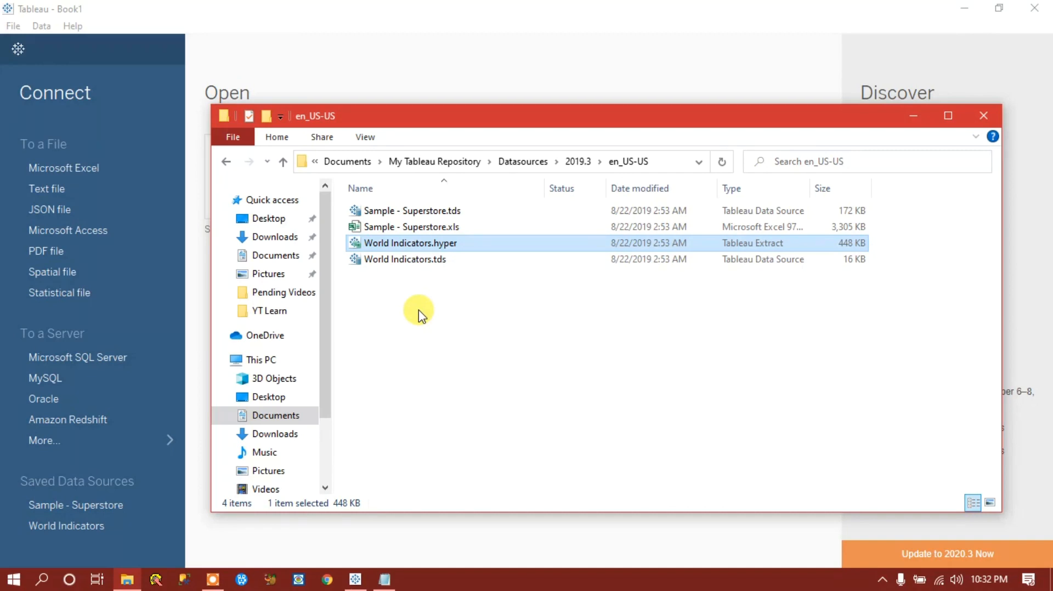
left_click(400, 261)
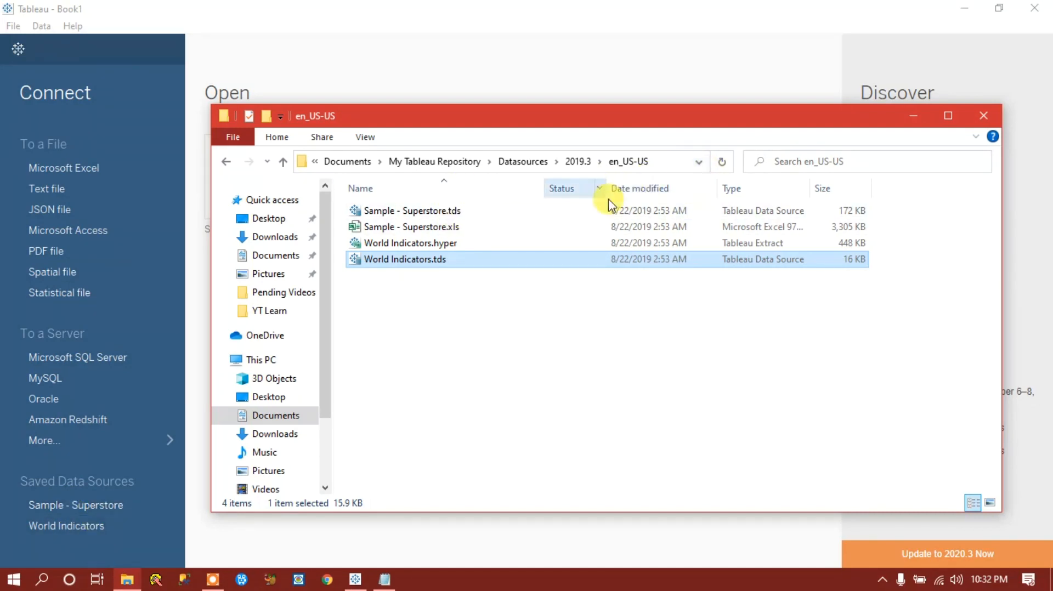
left_click(679, 169)
left_click(618, 298)
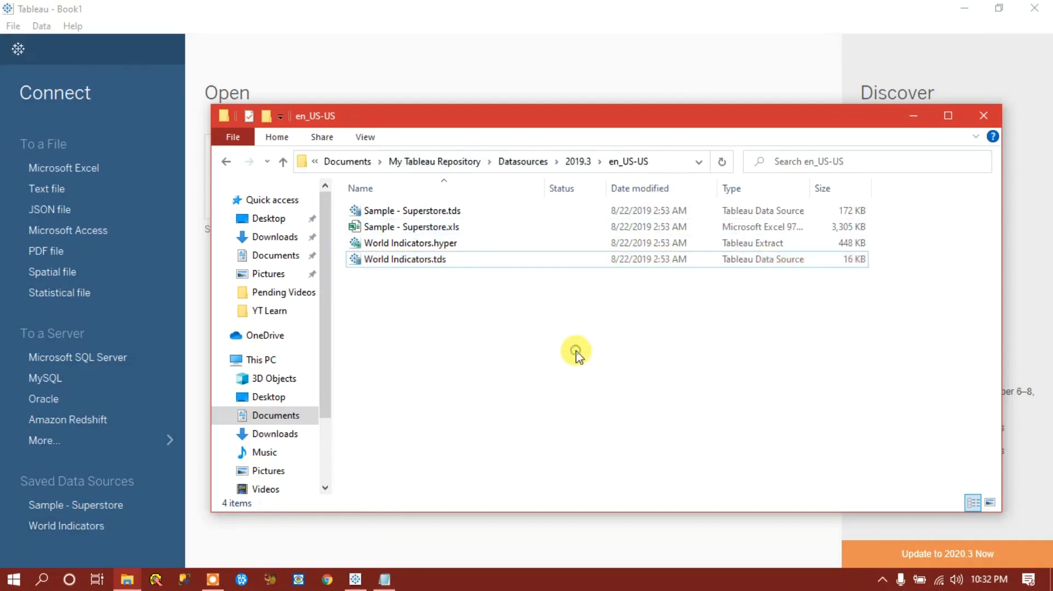
Go back to My Tableau Repository and check the contents of its Bookmarks folder.
left_click(233, 161)
left_click(232, 161)
left_click(233, 161)
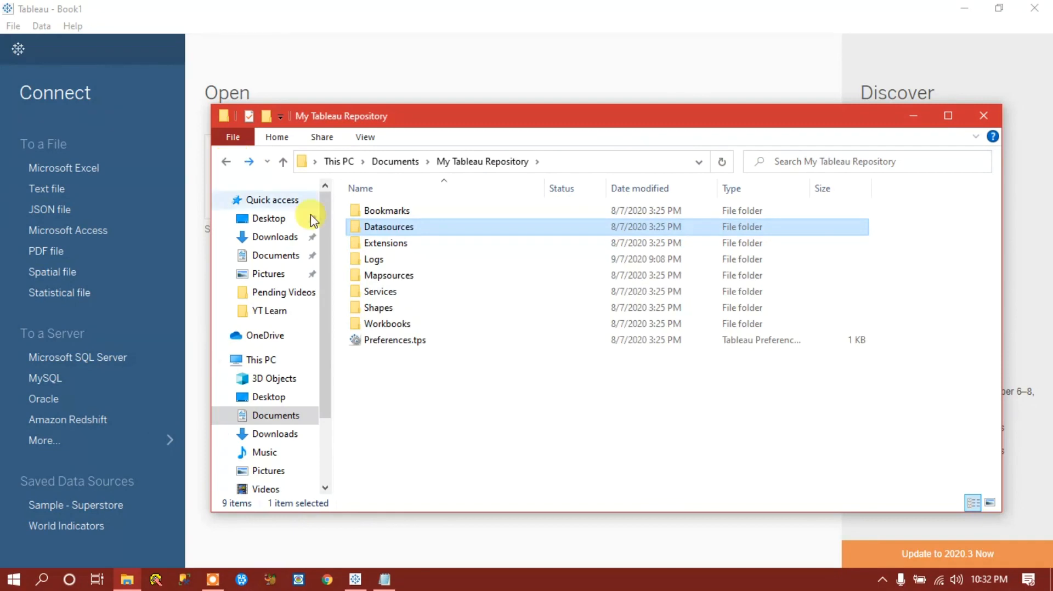
double_click(388, 211)
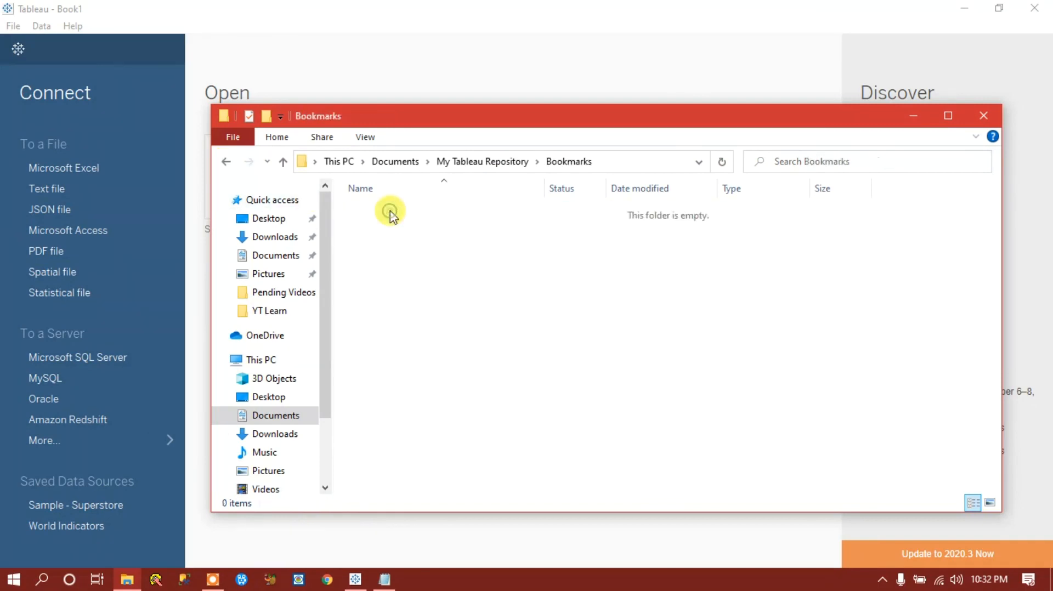
left_click(226, 161)
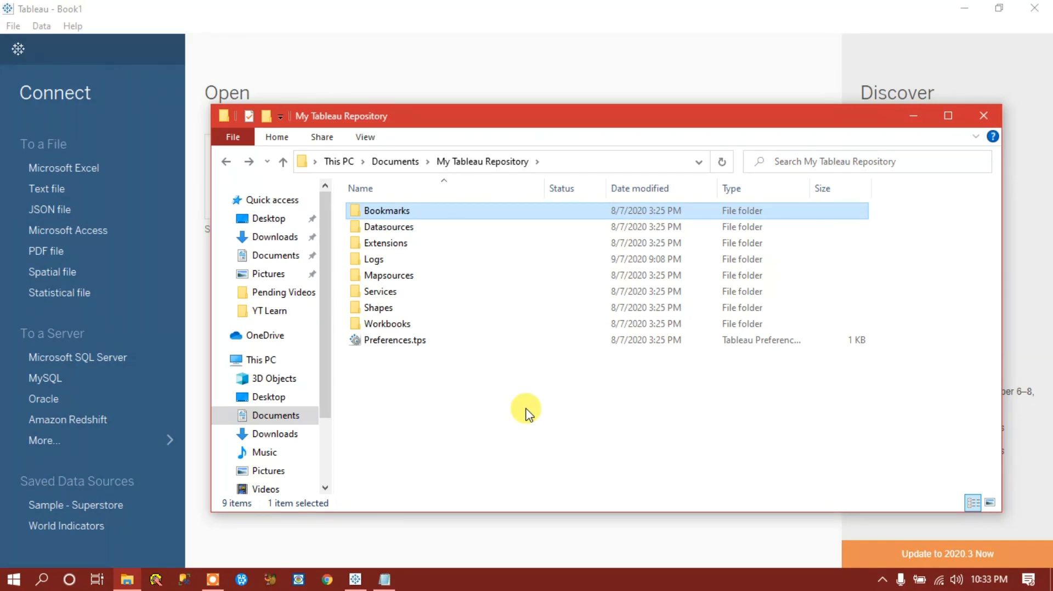
Check the repository's Shapes folder and its Weather subfolder, and close File Explorer.
double_click(376, 308)
double_click(384, 340)
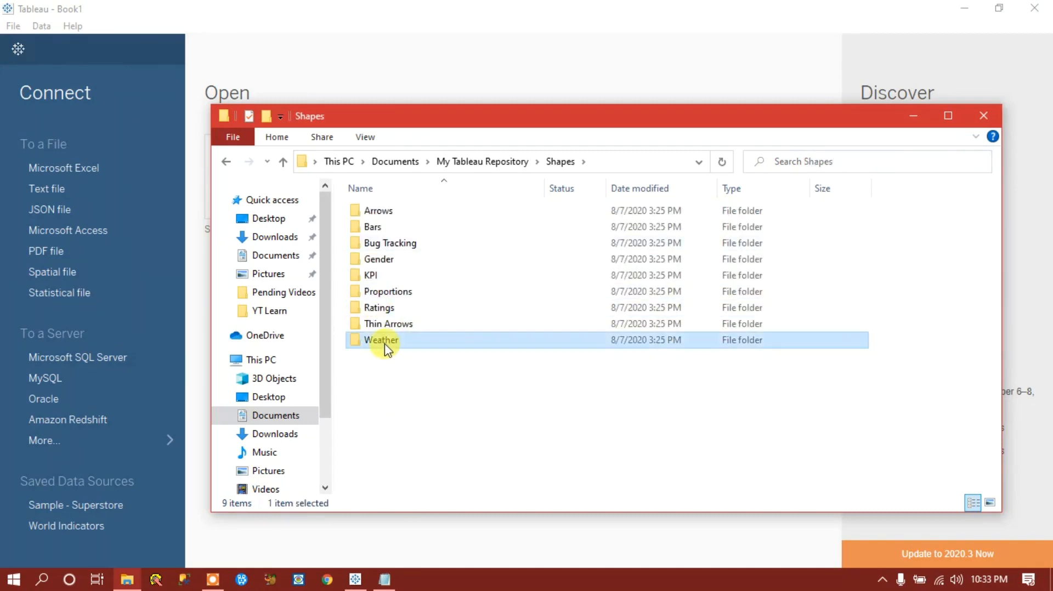
left_click(226, 161)
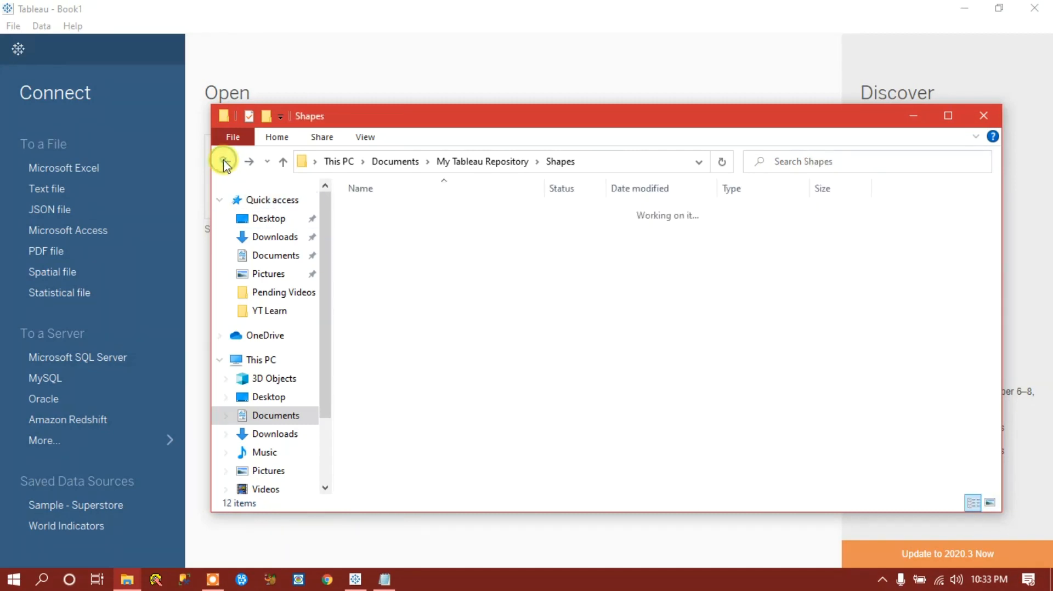
left_click(226, 162)
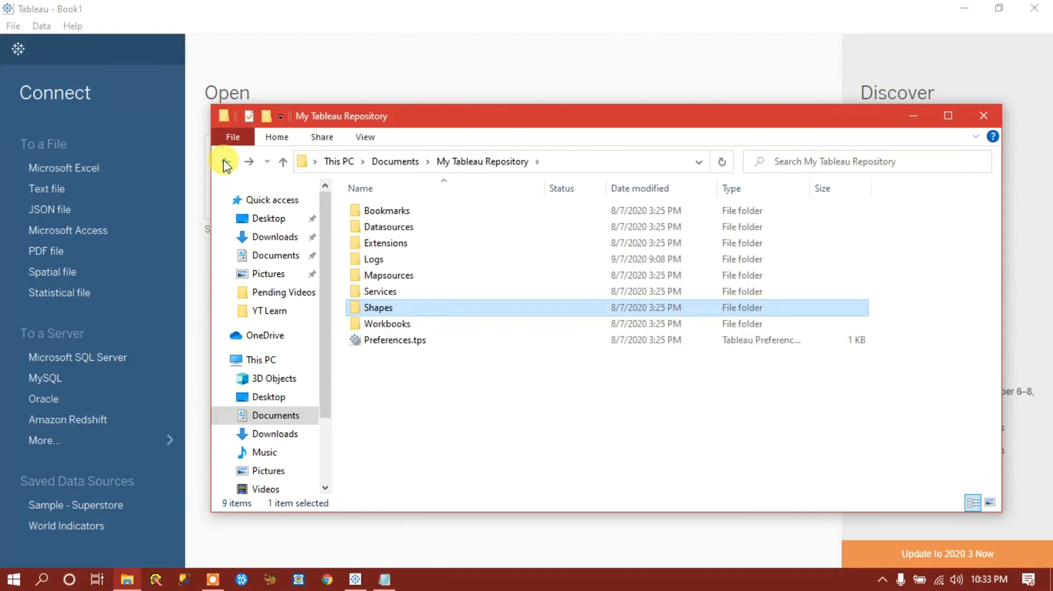
left_click(983, 115)
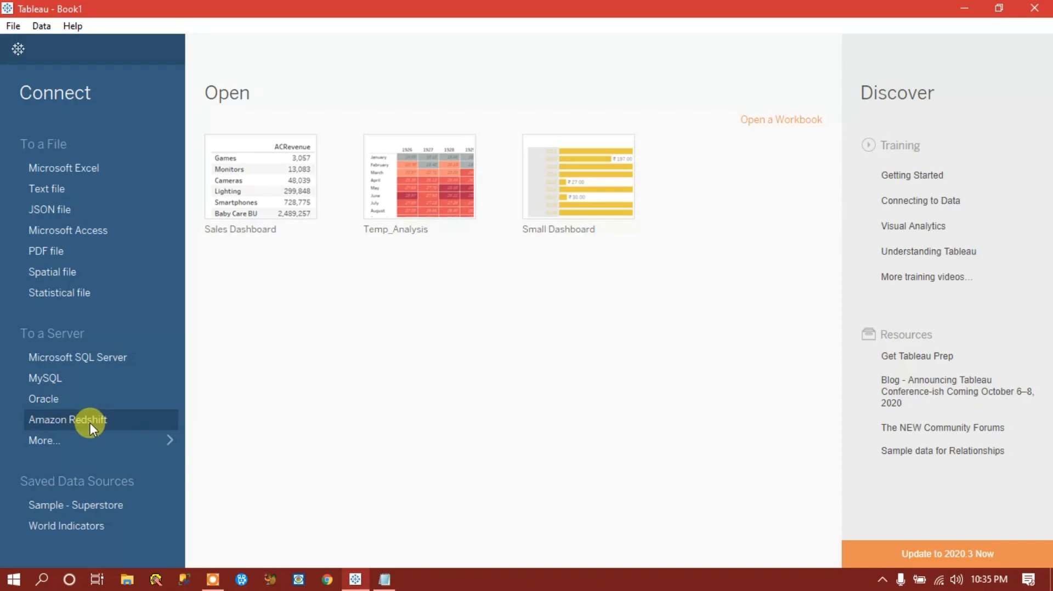
View the full list of server connectors and return to the start page.
left_click(69, 446)
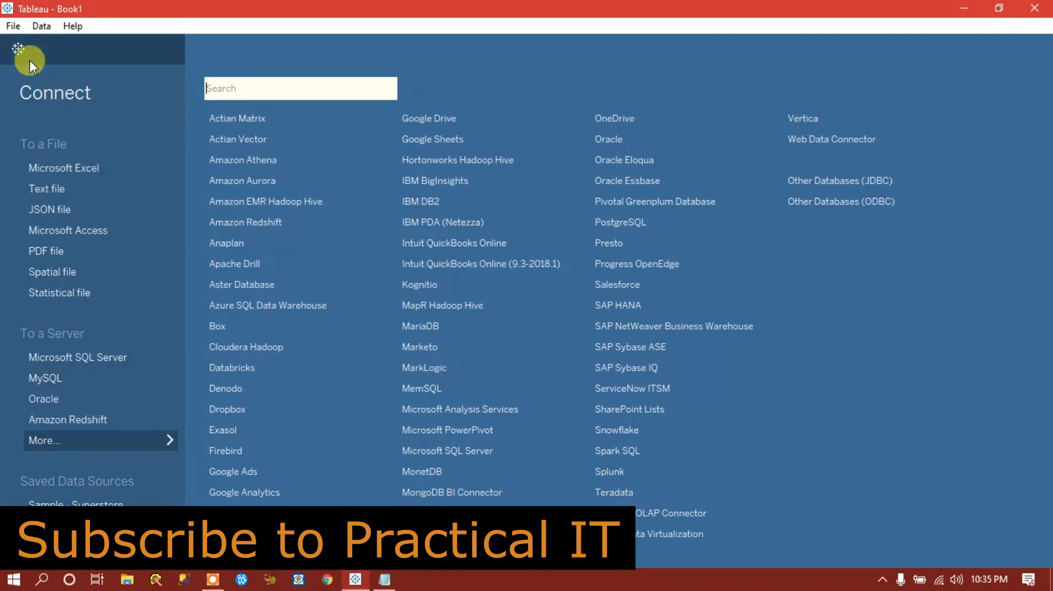
left_click(20, 49)
left_click(20, 49)
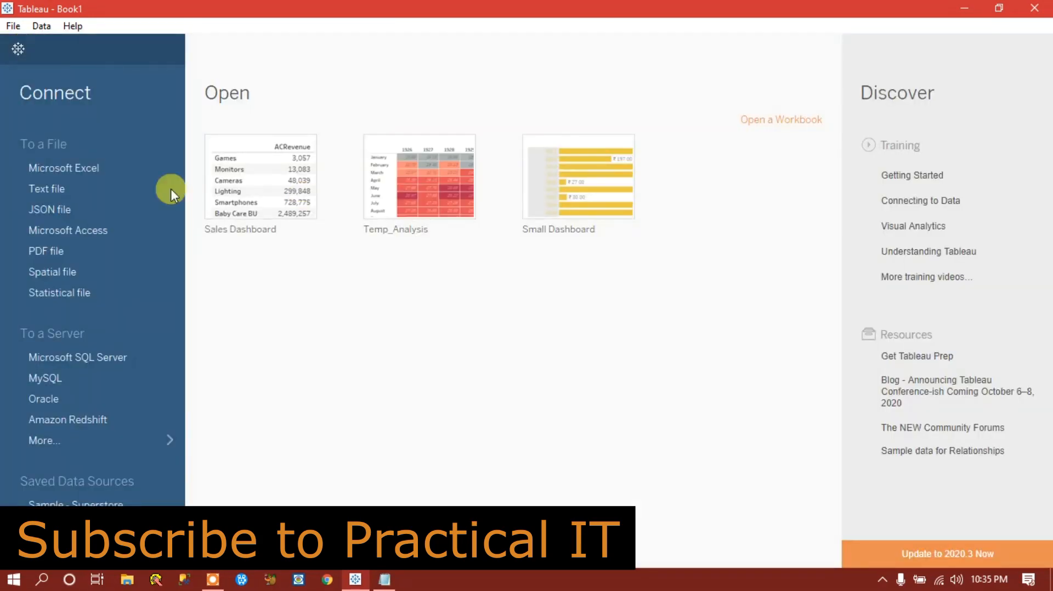
Start a Microsoft Excel connection and select Sample - Superstore.xls in Documents > My Tableau Repository > Datasources > 2019.3 > en_US-US.
left_click(74, 168)
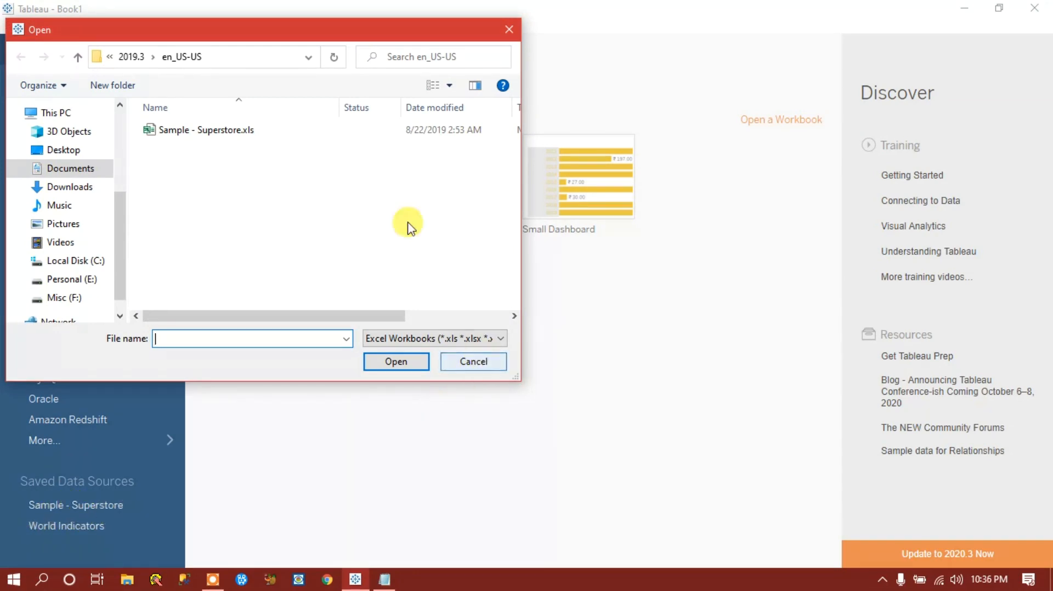
left_click_drag(284, 19, 399, 125)
left_click_drag(219, 98, 263, 1)
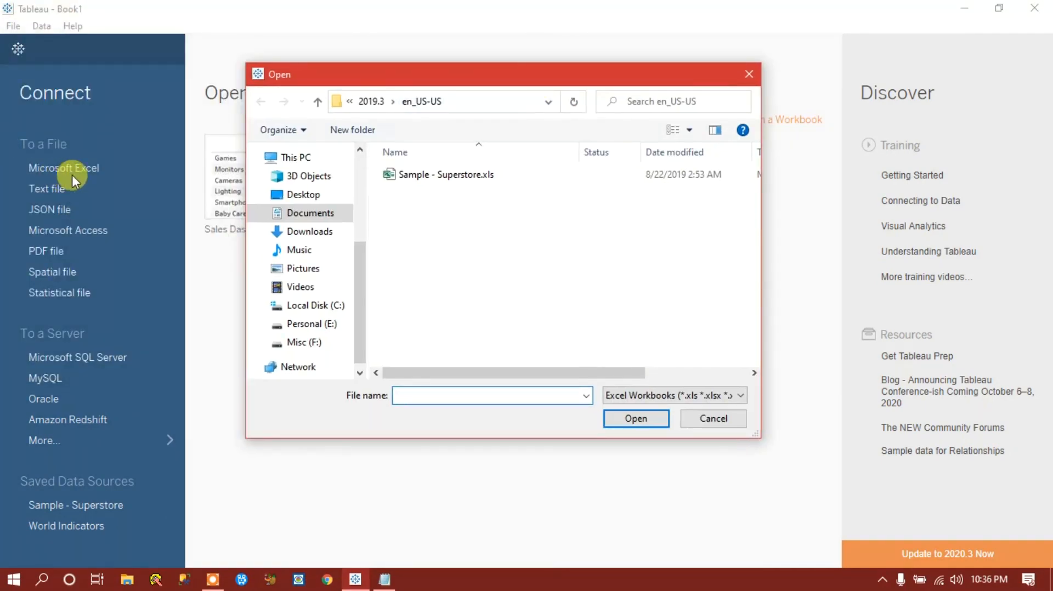
left_click_drag(358, 75, 226, 52)
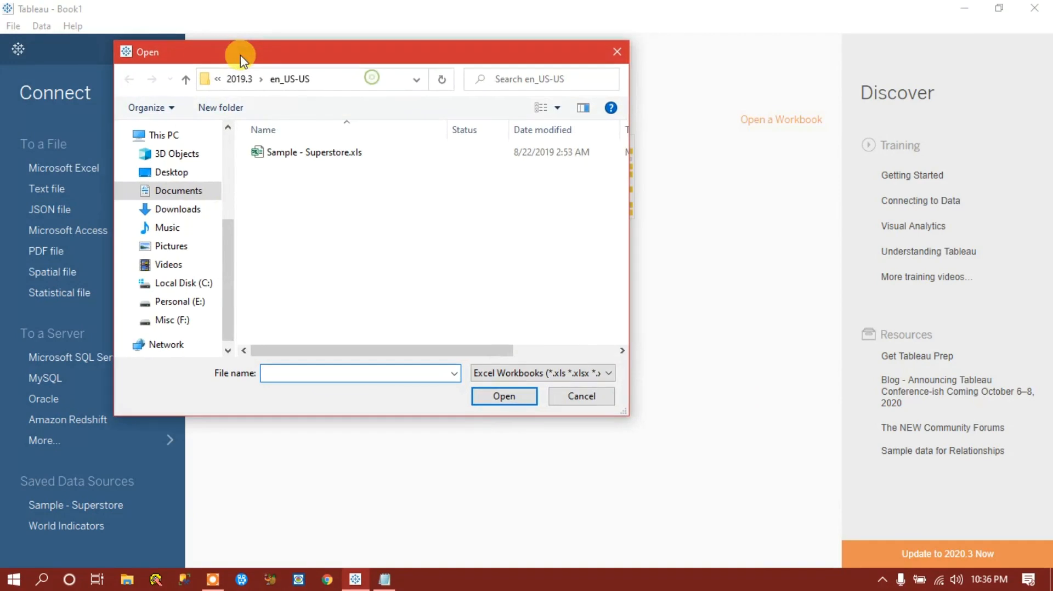
left_click(177, 193)
left_click(323, 174)
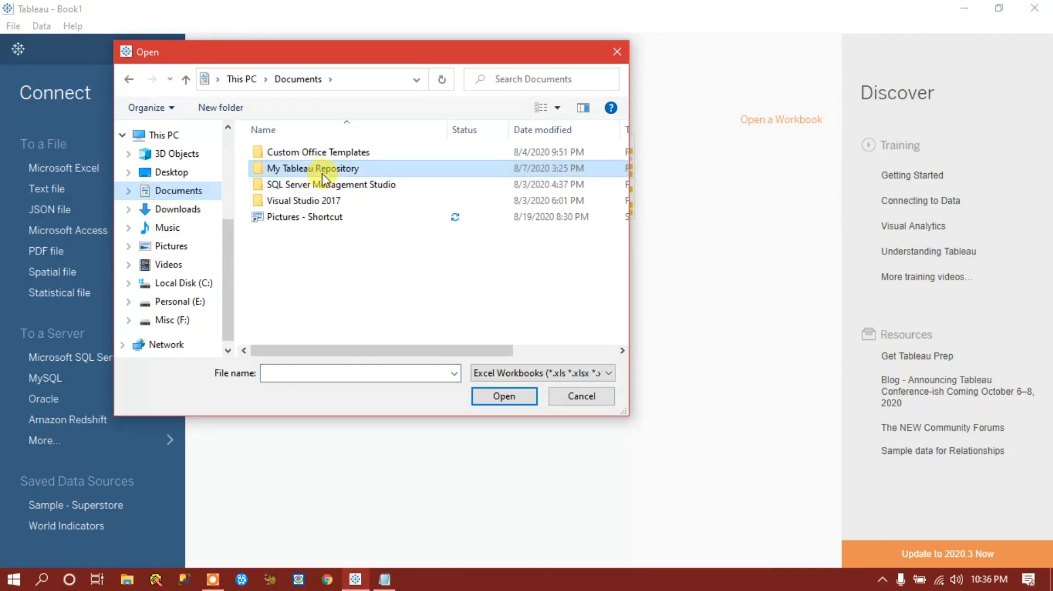
double_click(325, 175)
left_click(294, 175)
double_click(295, 174)
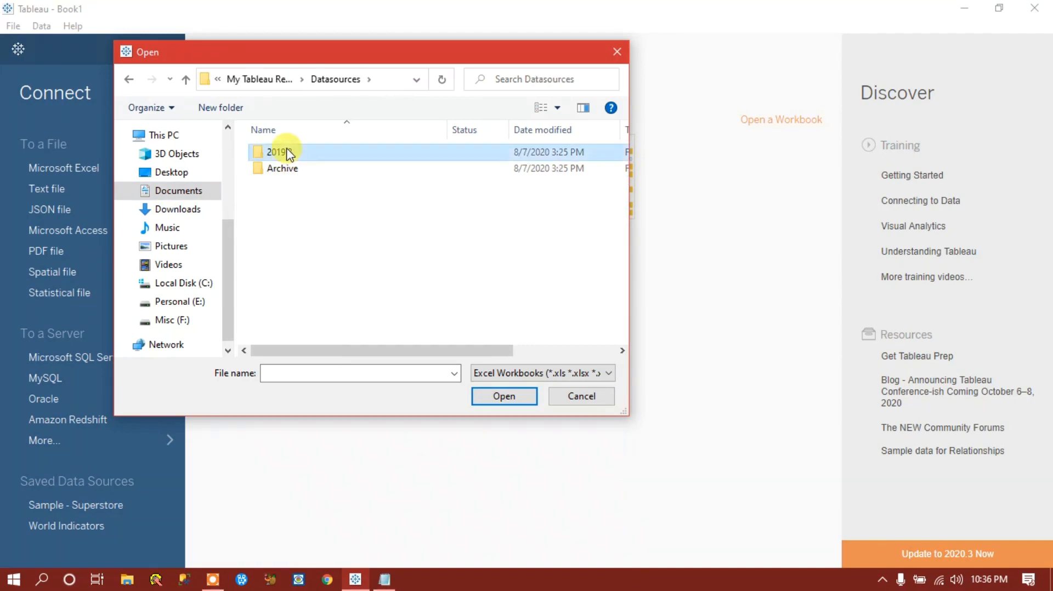
double_click(286, 152)
double_click(303, 153)
left_click(341, 152)
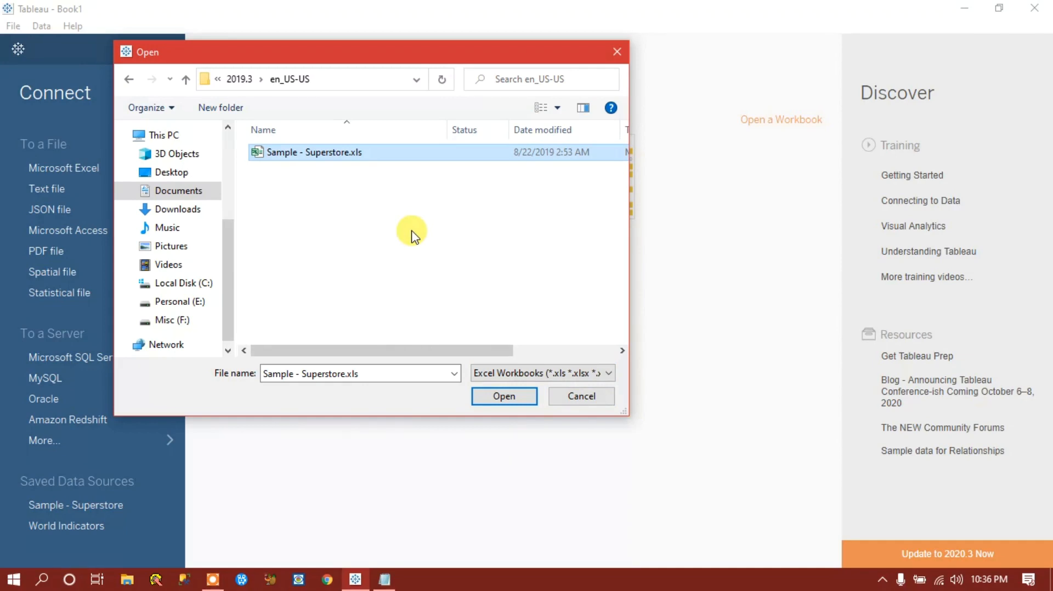
Switch the file type filter to All Files and back to Excel Workbooks.
left_click(608, 374)
left_click(516, 400)
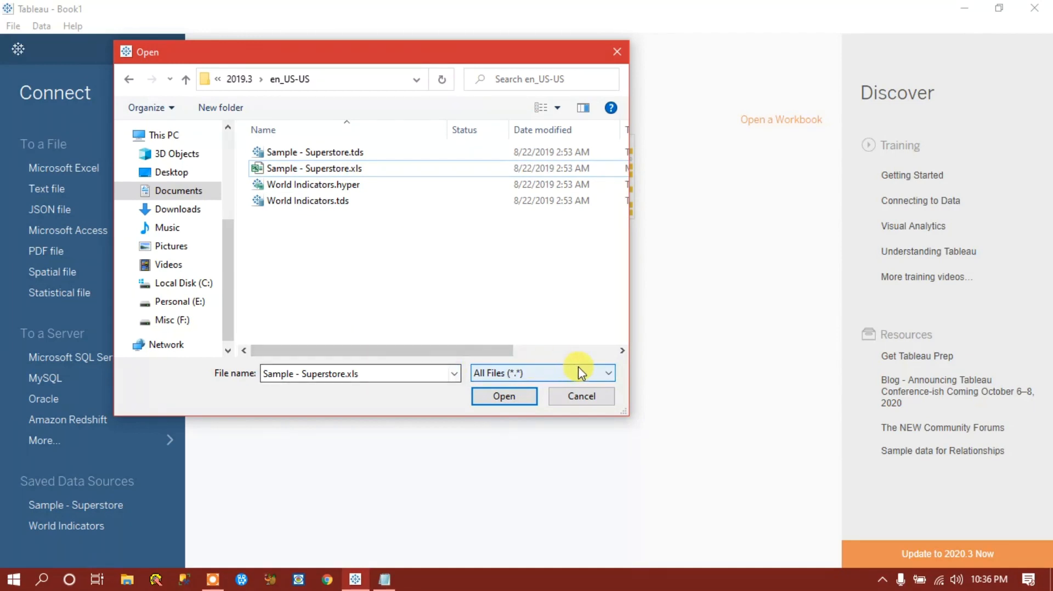
left_click(605, 375)
left_click(536, 393)
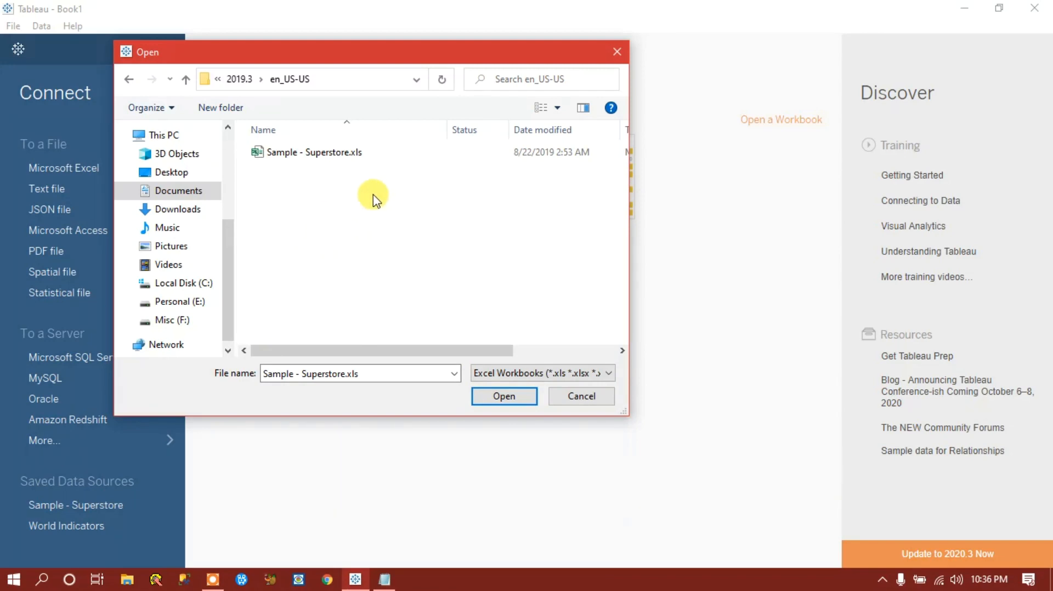
Connect to Sample - Superstore.xls and open the data source name for editing.
left_click(332, 157)
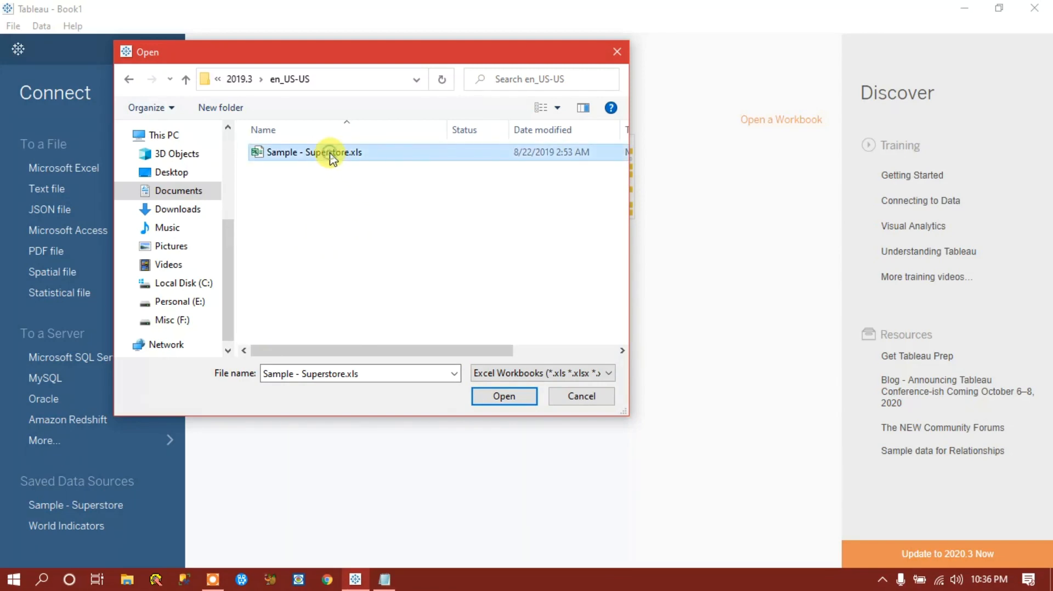
left_click(510, 396)
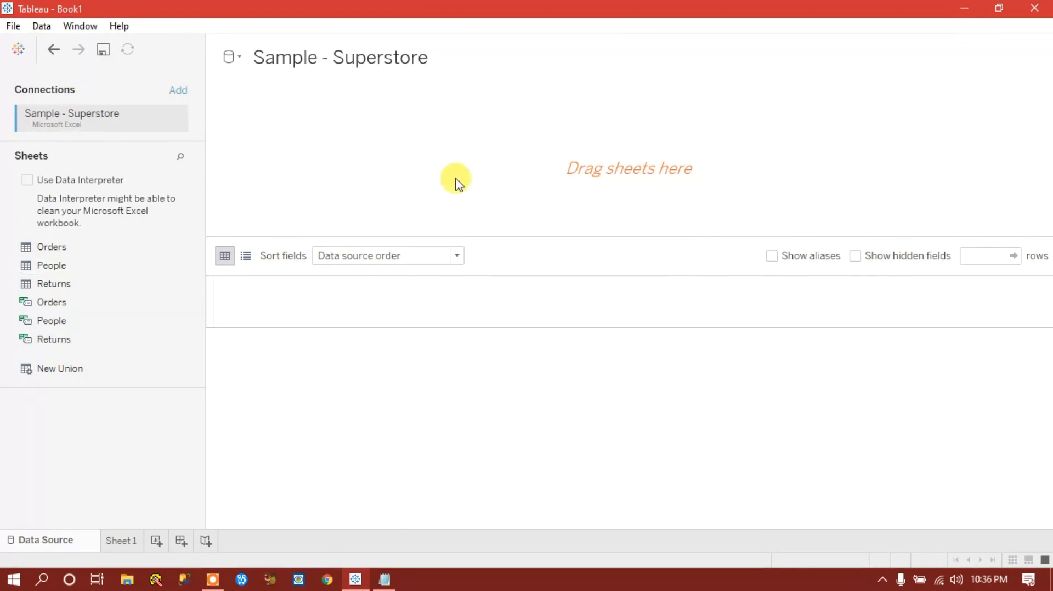
left_click(391, 58)
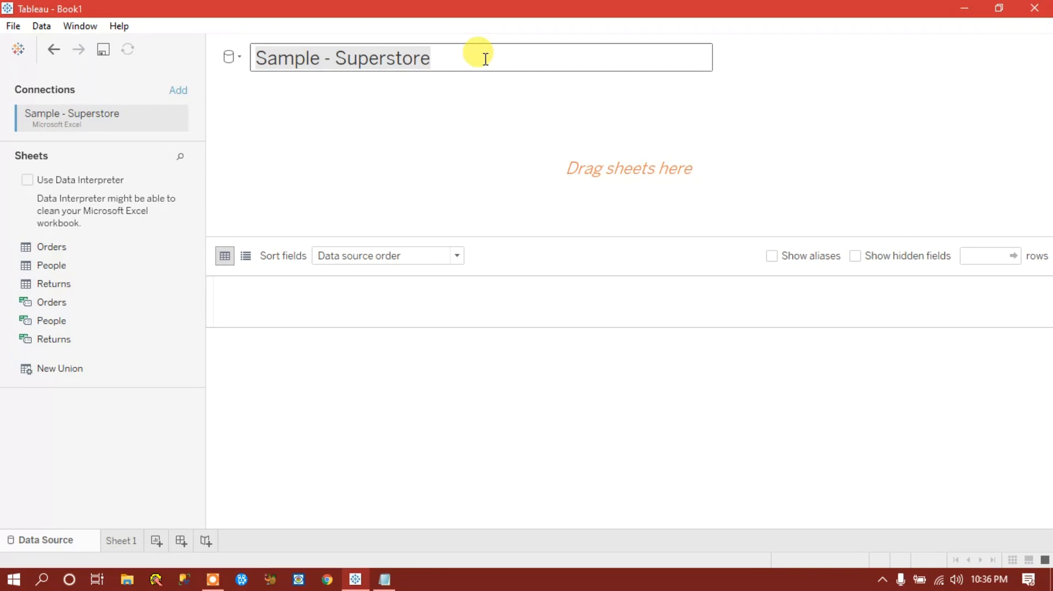
left_click(460, 62)
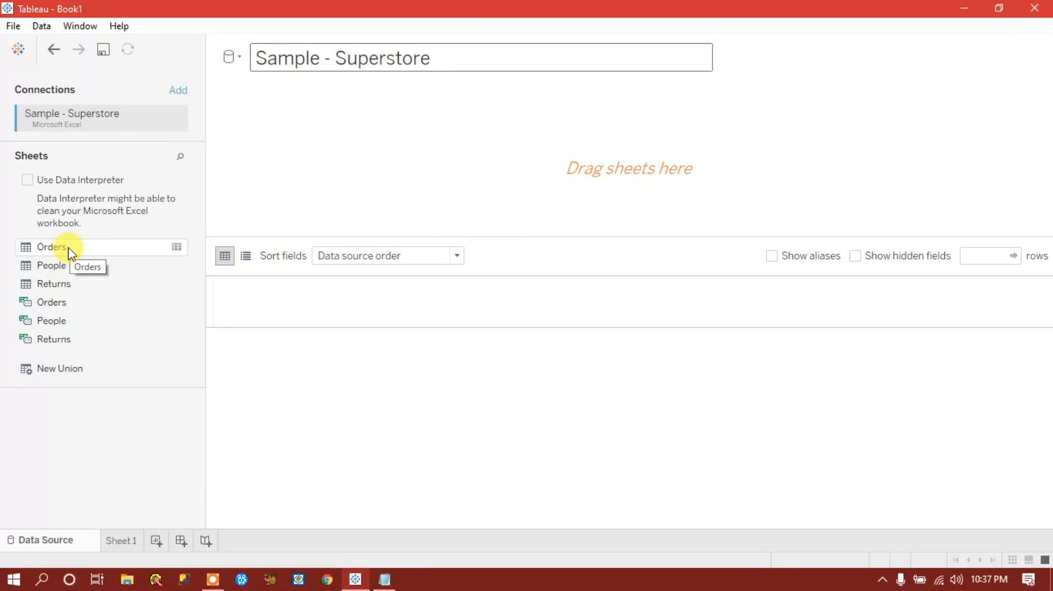
Add the Orders sheet to the data source canvas.
left_click_drag(51, 255, 369, 158)
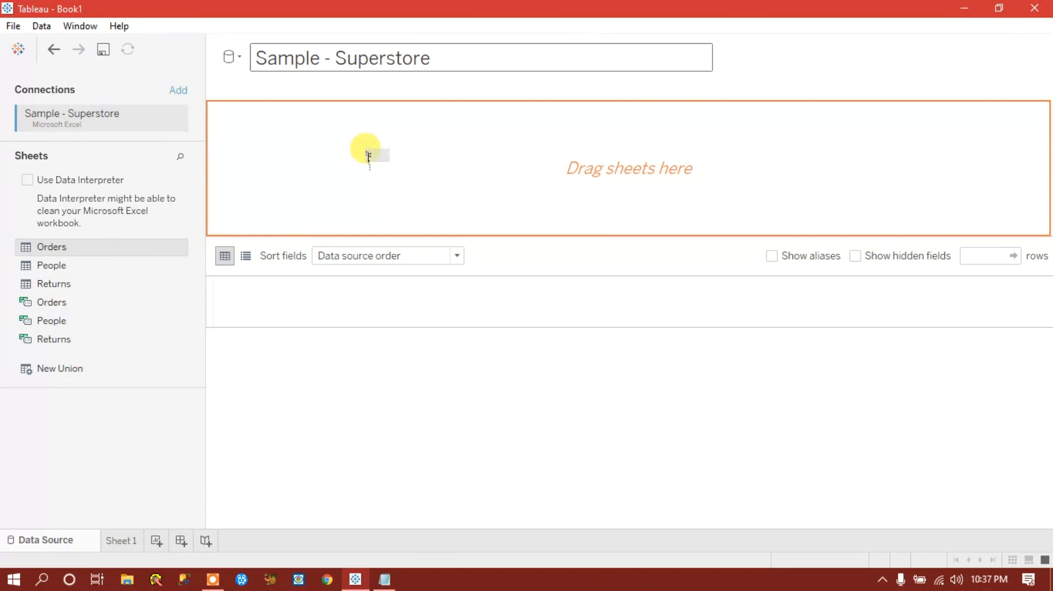
left_click_drag(369, 157, 391, 160)
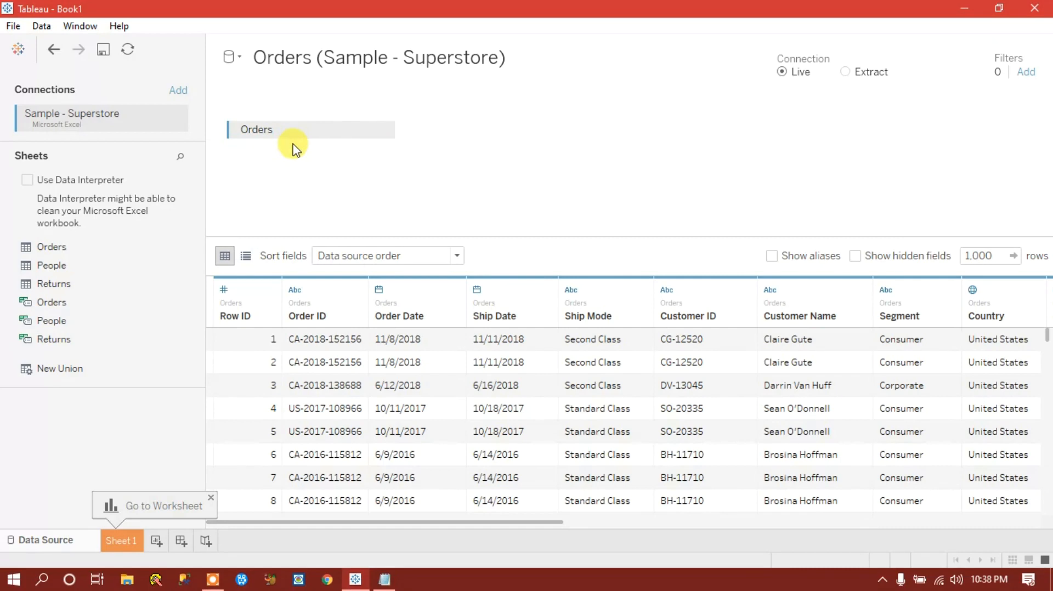
Join the People sheet to Orders on the canvas and remove it again.
left_click_drag(51, 265, 497, 133)
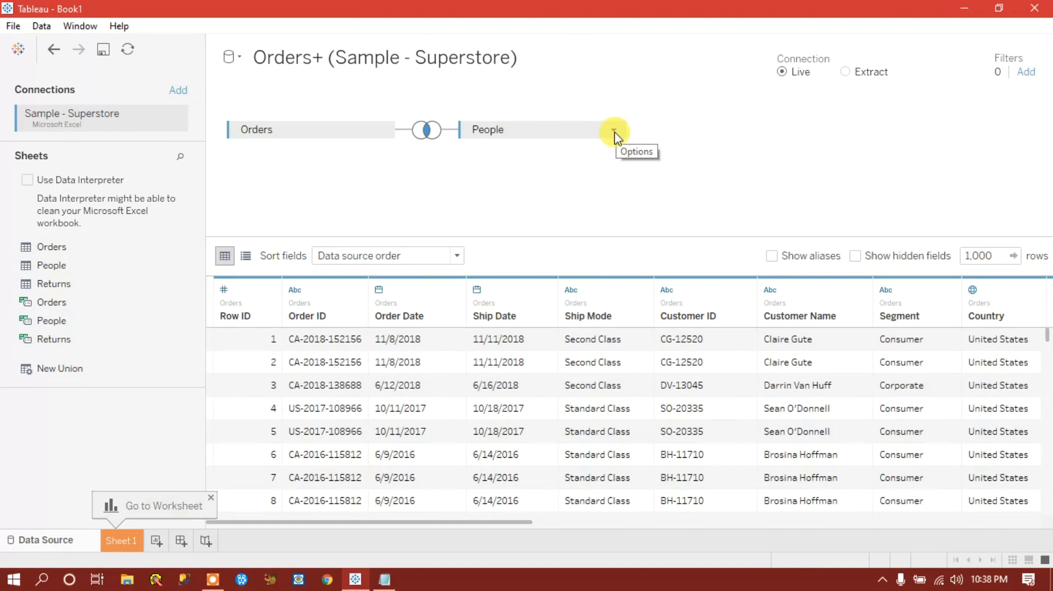
left_click(615, 135)
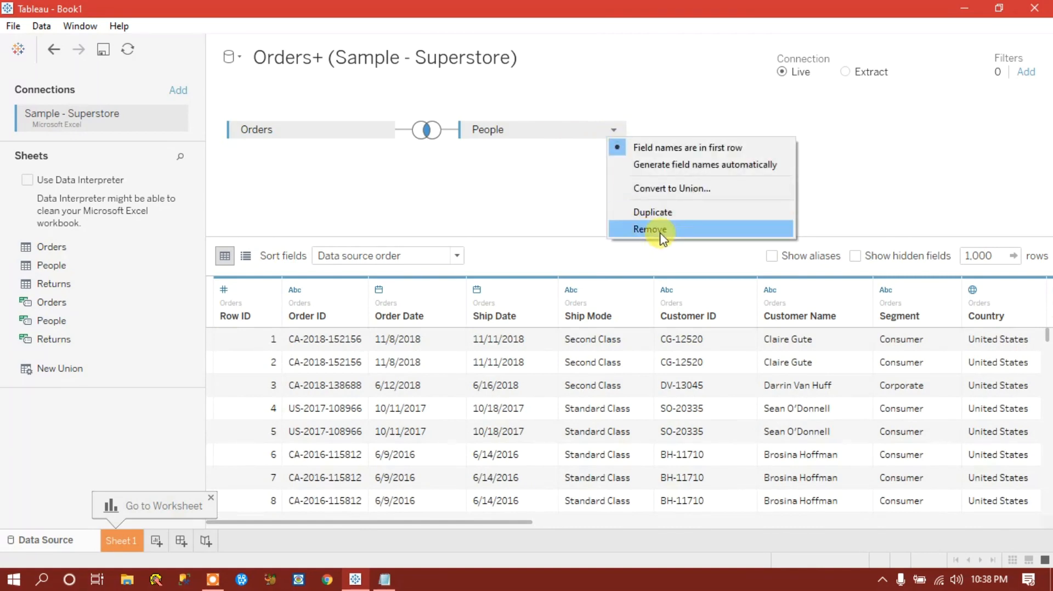
left_click(328, 195)
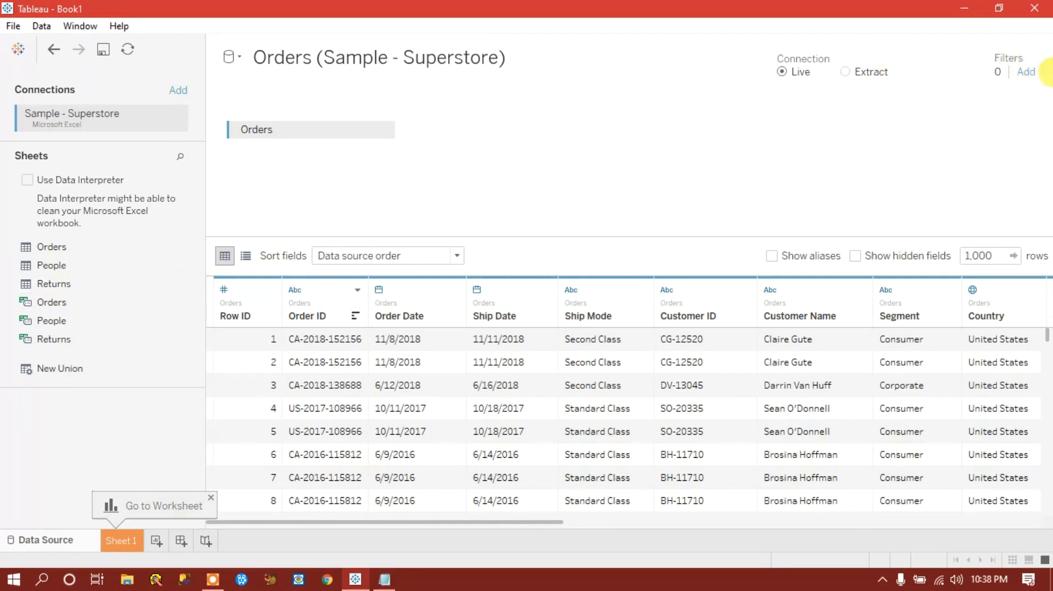
Look through all columns of the Orders data preview and dismiss the Go to Worksheet hint.
left_click(1027, 72)
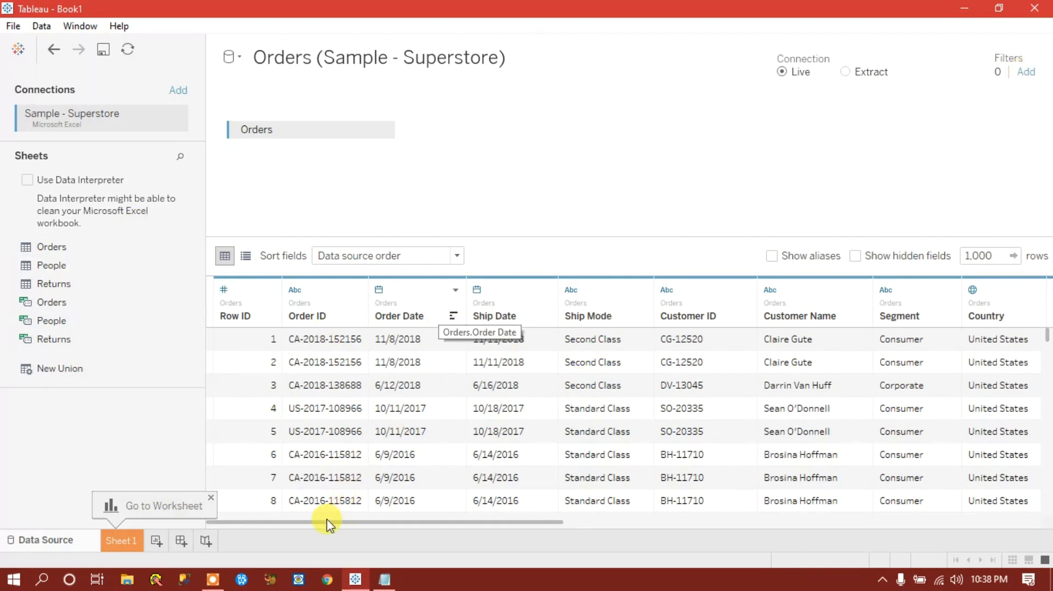
left_click_drag(325, 522, 876, 507)
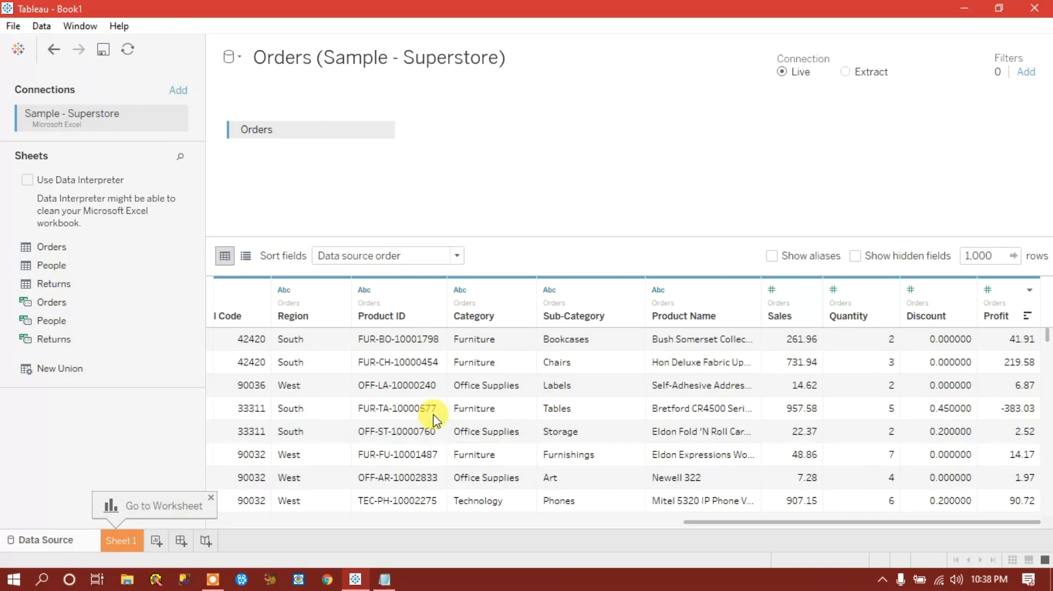
left_click(211, 500)
left_click(666, 523)
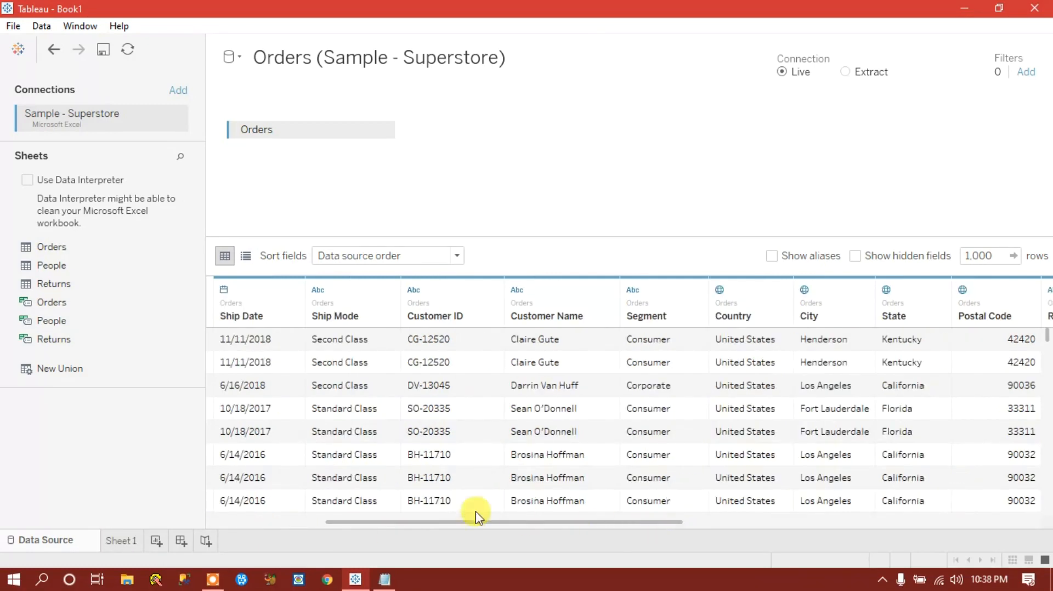
left_click(291, 522)
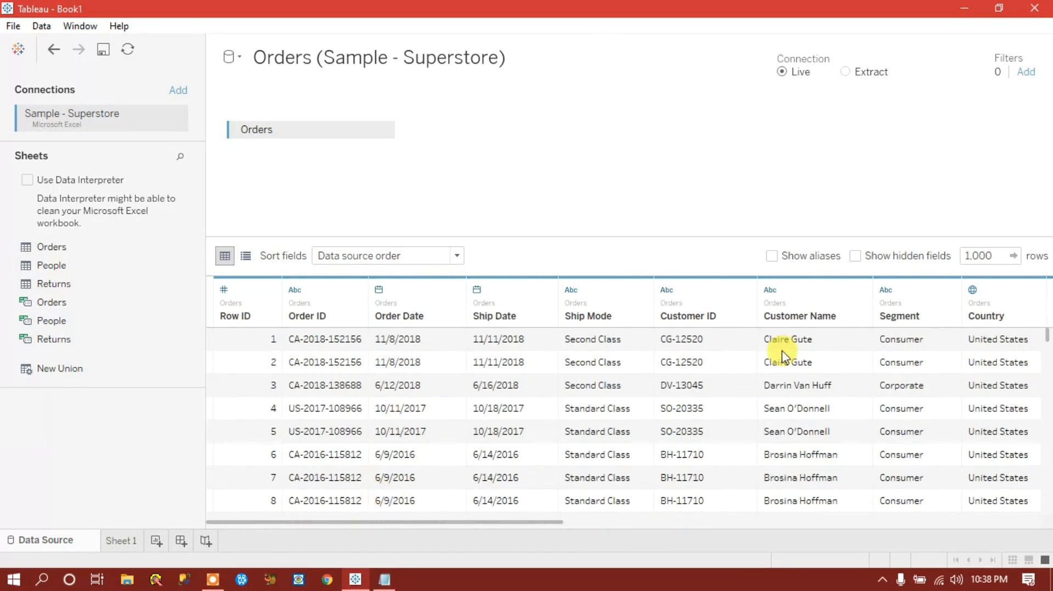
Add a data source filter on the Region field that keeps only South and West.
left_click(1024, 74)
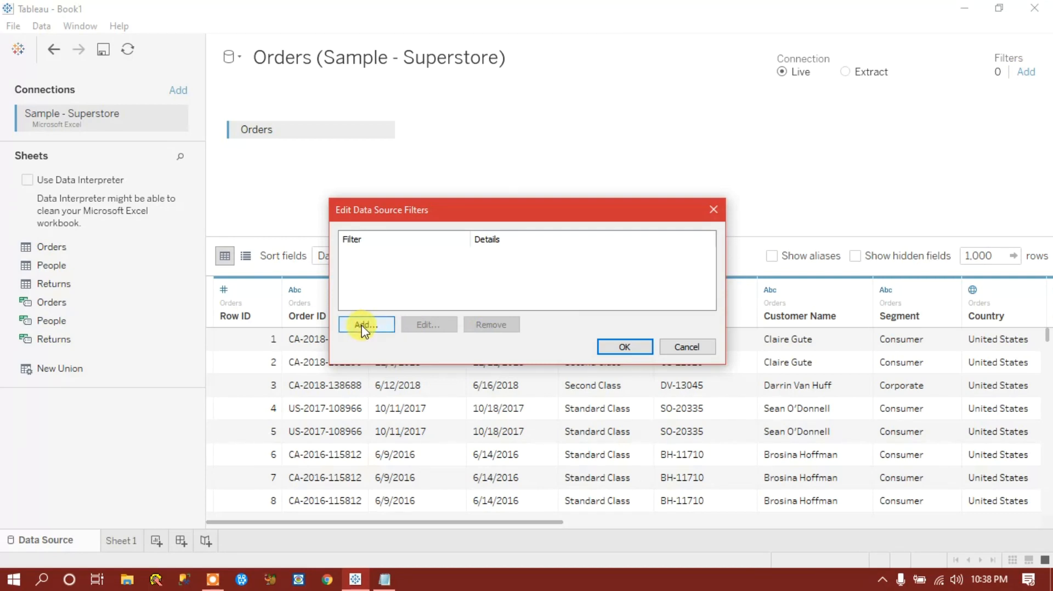
left_click(364, 326)
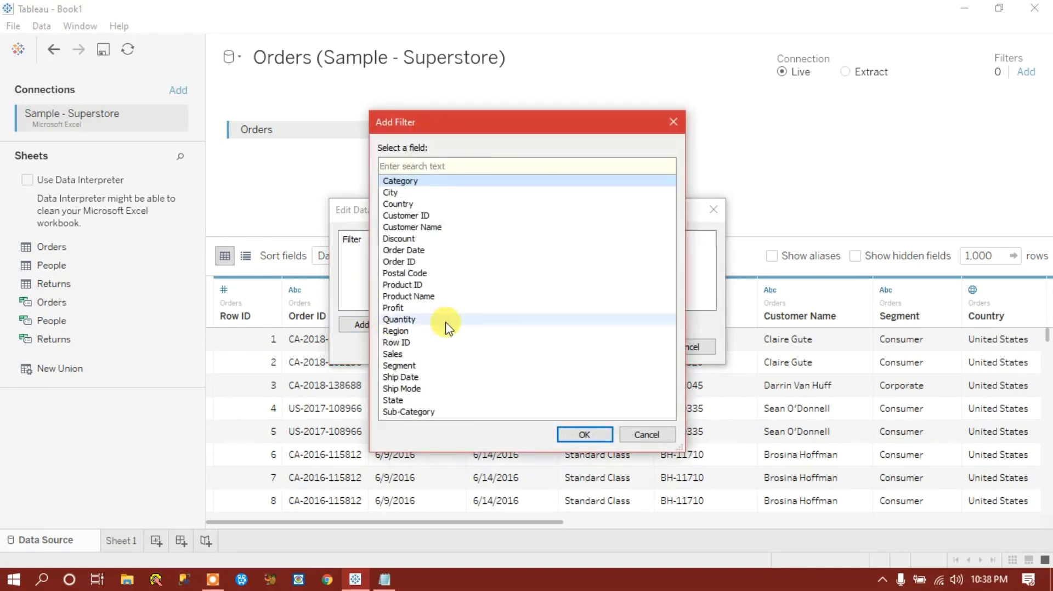
left_click(405, 331)
left_click(598, 434)
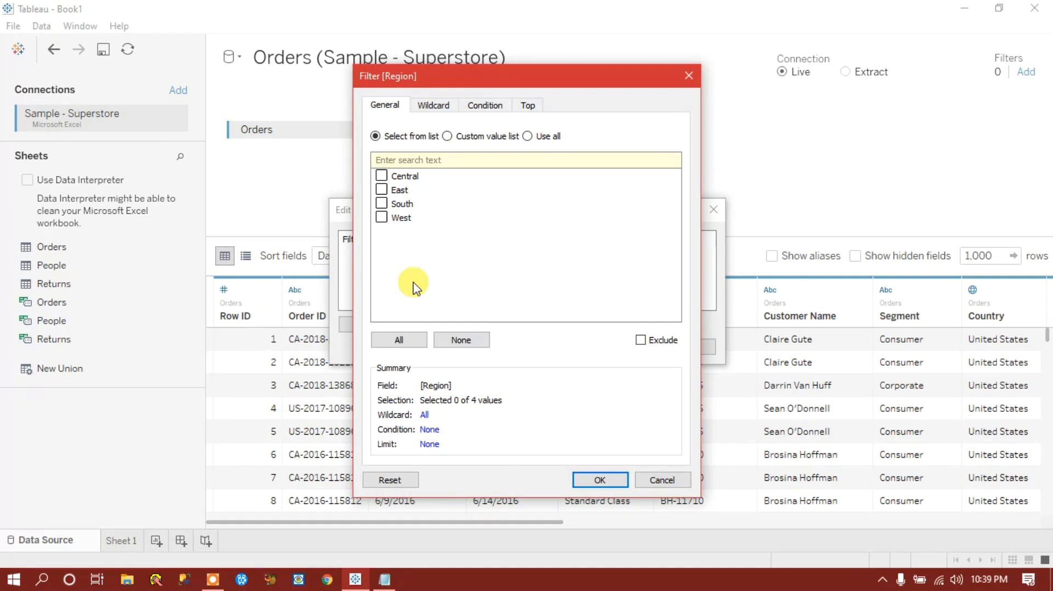
left_click(382, 206)
left_click(382, 219)
left_click(596, 481)
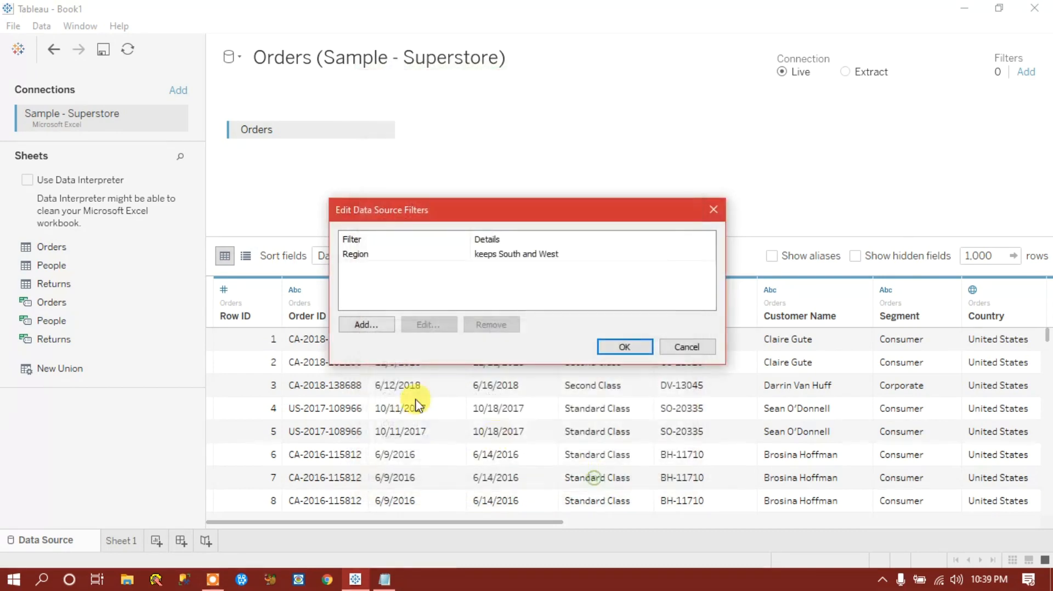
left_click(624, 347)
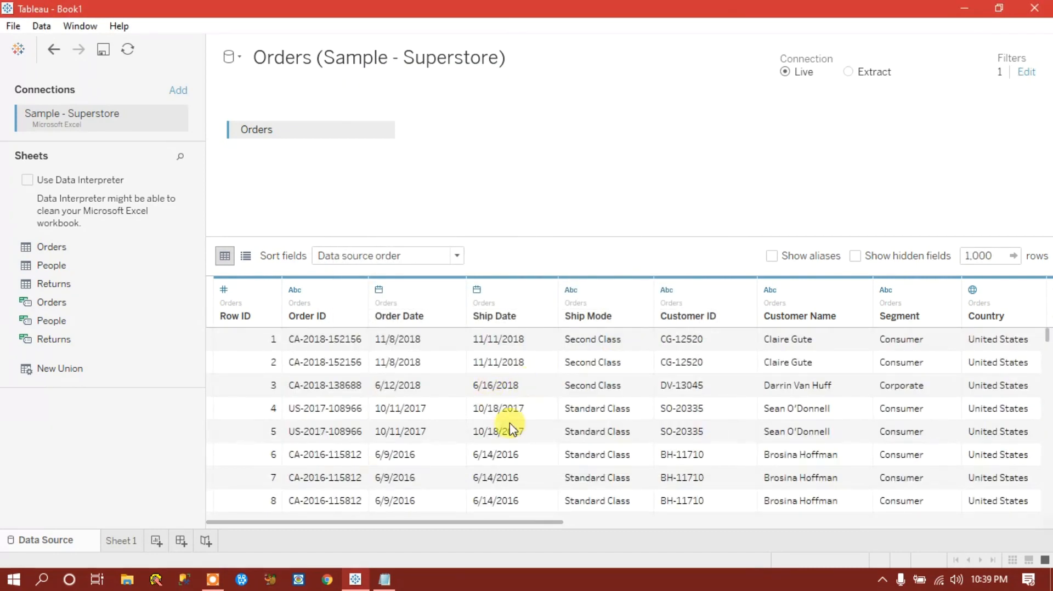
Examine the Region column across the filtered Orders rows.
left_click_drag(432, 523, 667, 529)
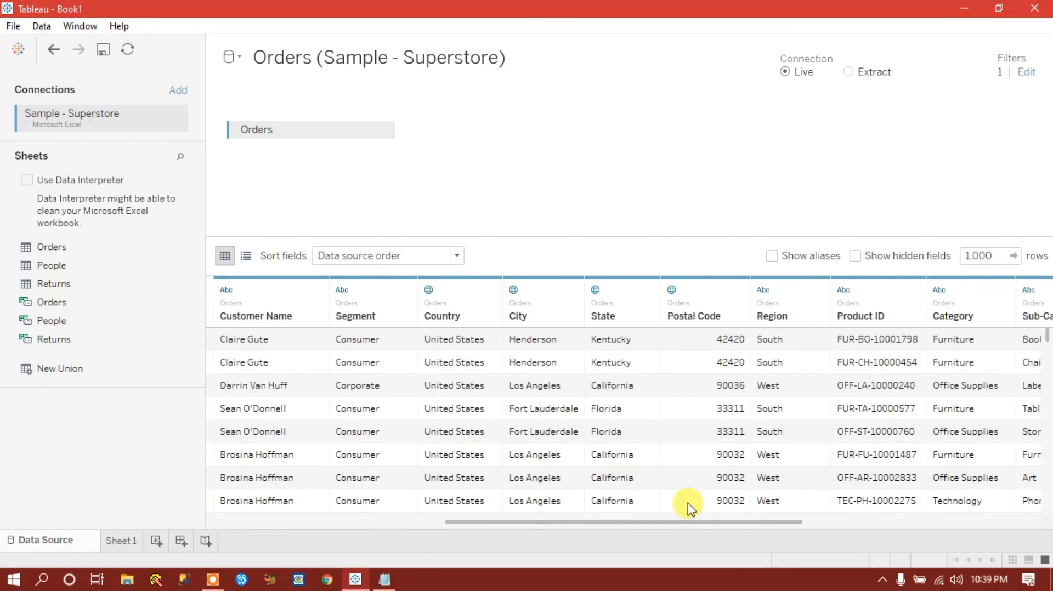
left_click(783, 391)
left_click_drag(1048, 338, 1046, 497)
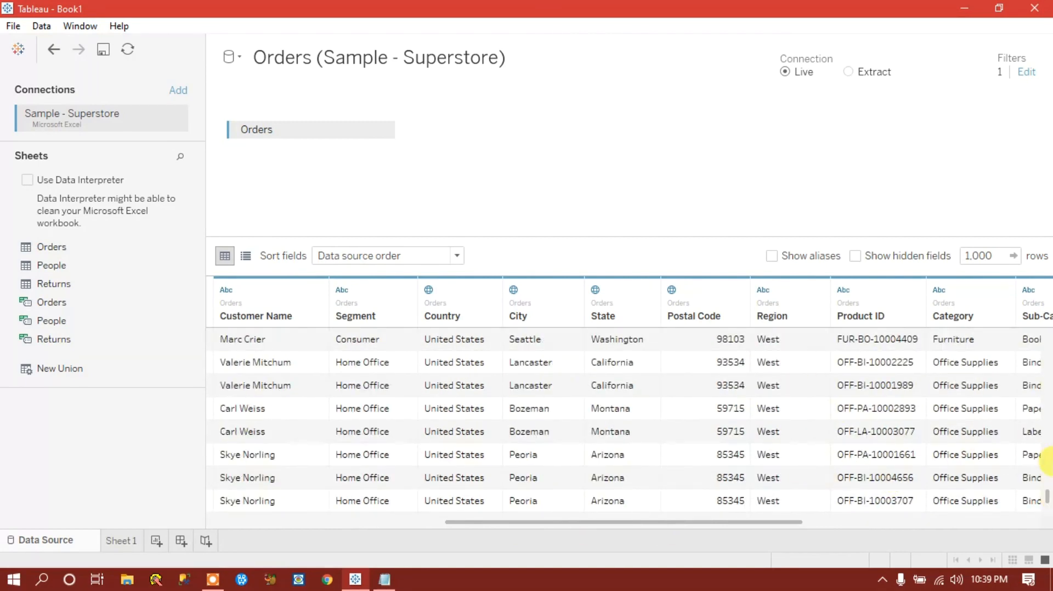
left_click_drag(1048, 502, 1045, 324)
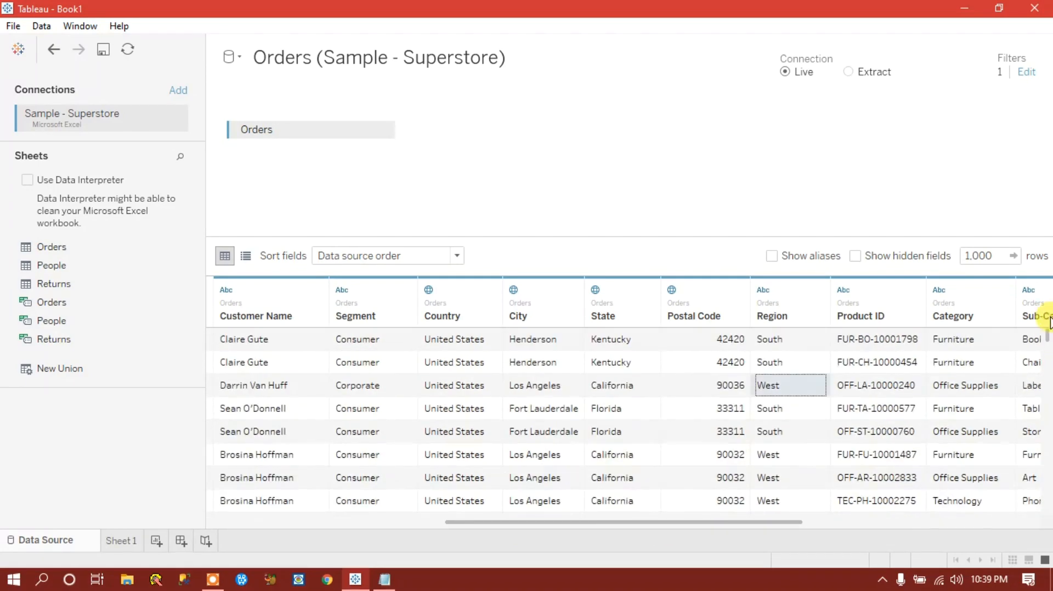
Edit the Region data source filter and set it to exclude the selected South and West values.
left_click(1026, 72)
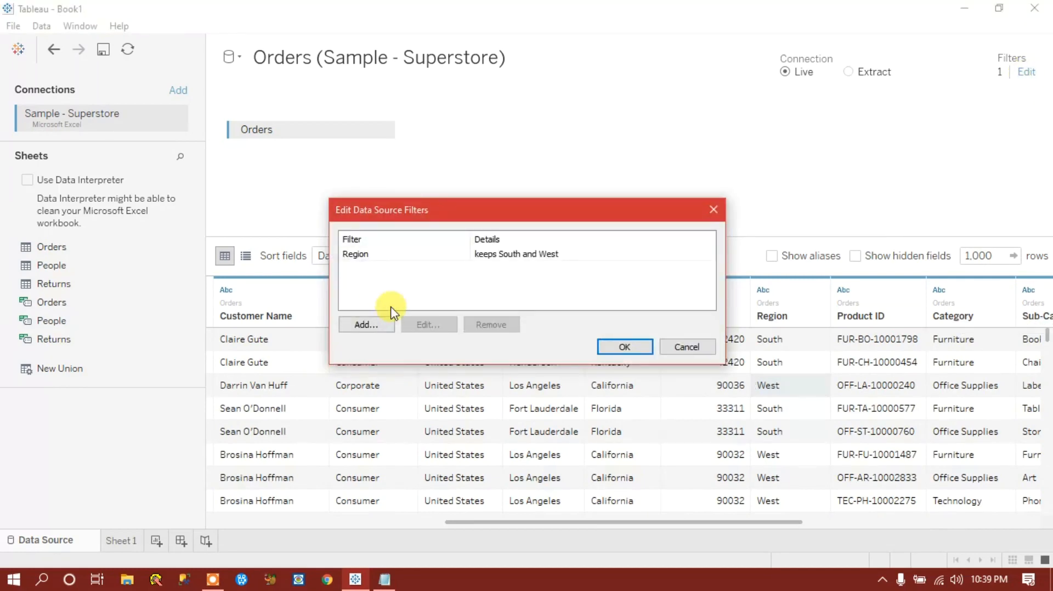
left_click(354, 254)
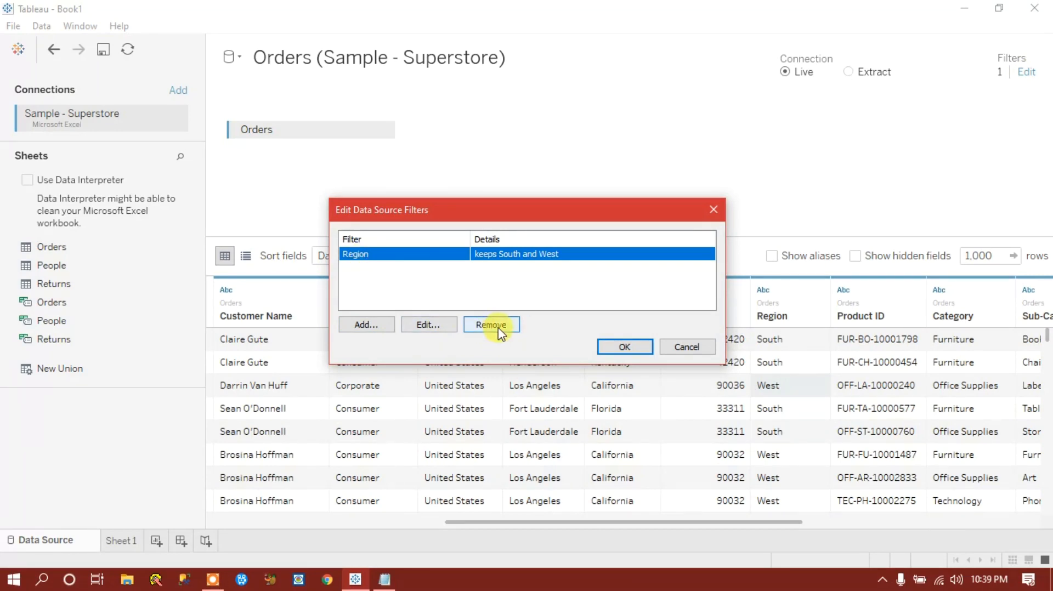
left_click(427, 331)
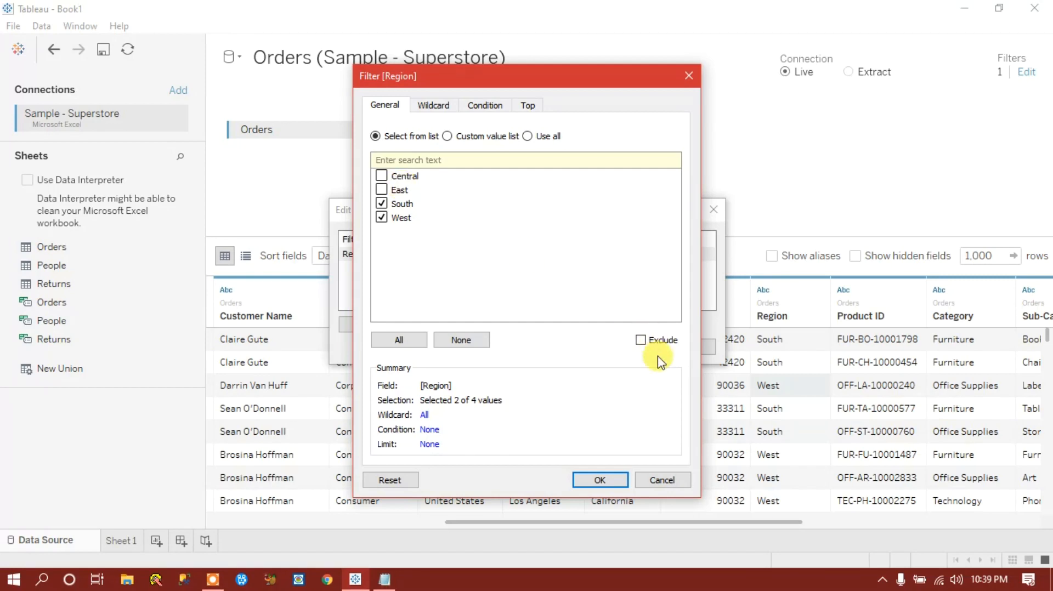
left_click(640, 341)
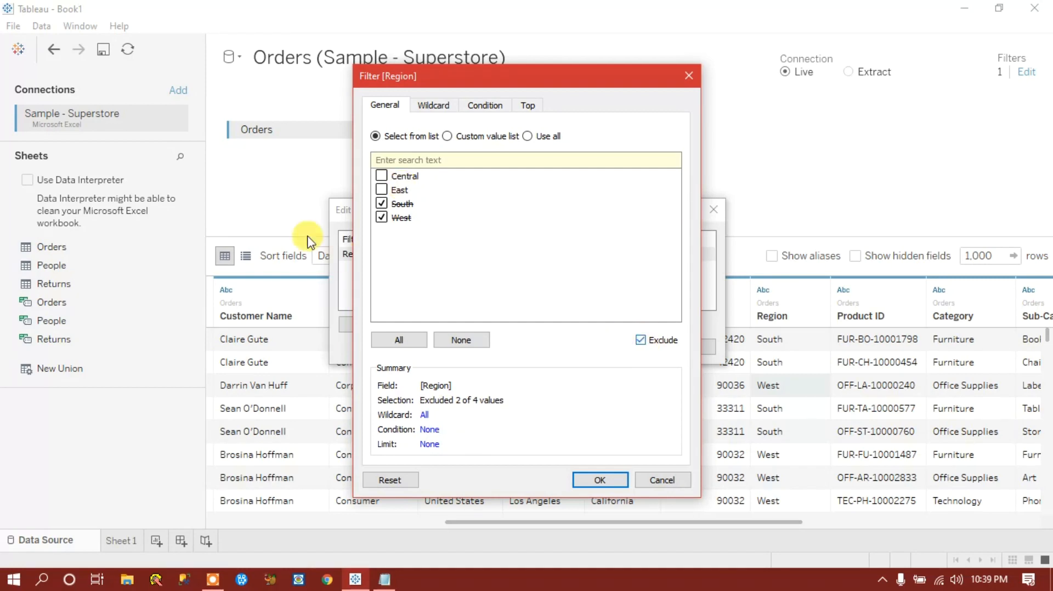
Turn off Exclude and try selecting Central and East instead of South and West.
left_click(640, 340)
left_click(381, 204)
left_click(381, 217)
left_click(381, 176)
left_click(381, 189)
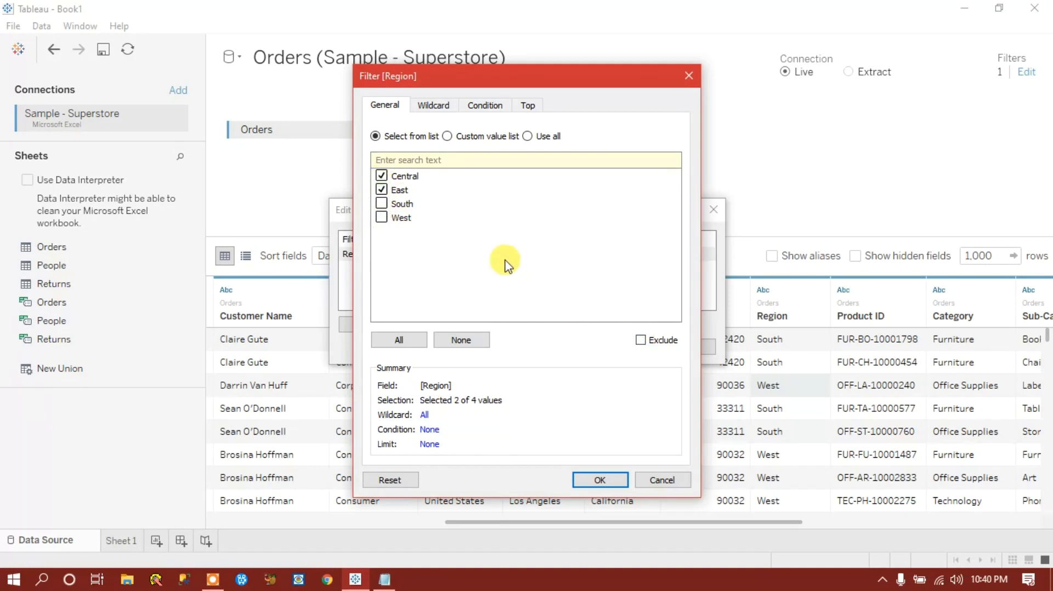
Select South and West again instead of Central and East, exclude them, and apply the Region filter.
left_click(383, 204)
left_click(381, 189)
left_click(381, 175)
left_click(640, 341)
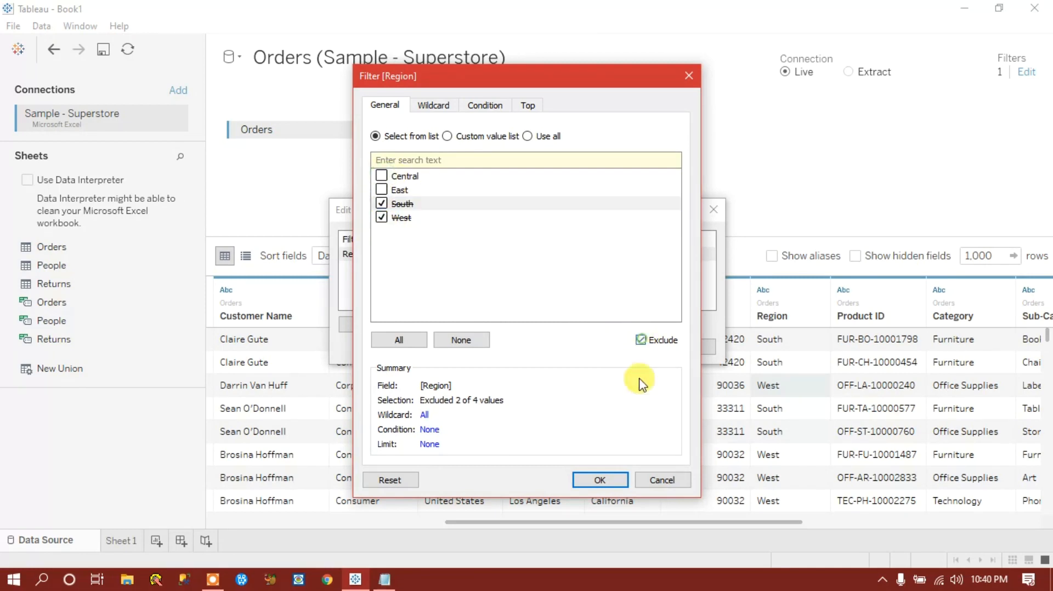
left_click(600, 480)
left_click(623, 354)
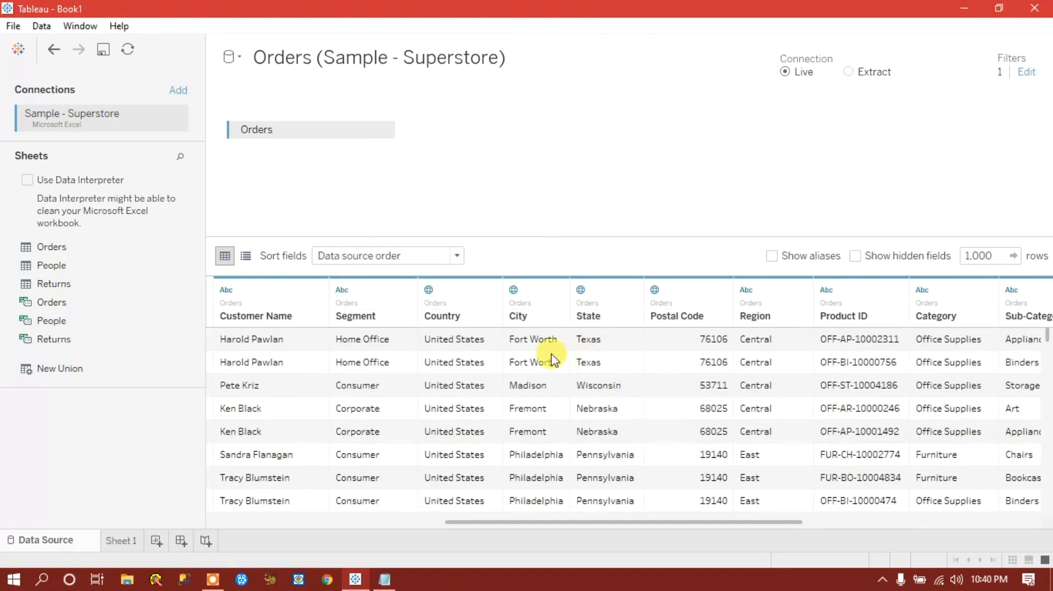
Check the filtered Region values, view the Orders fields as a metadata list, and return to the data grid.
left_click(749, 461)
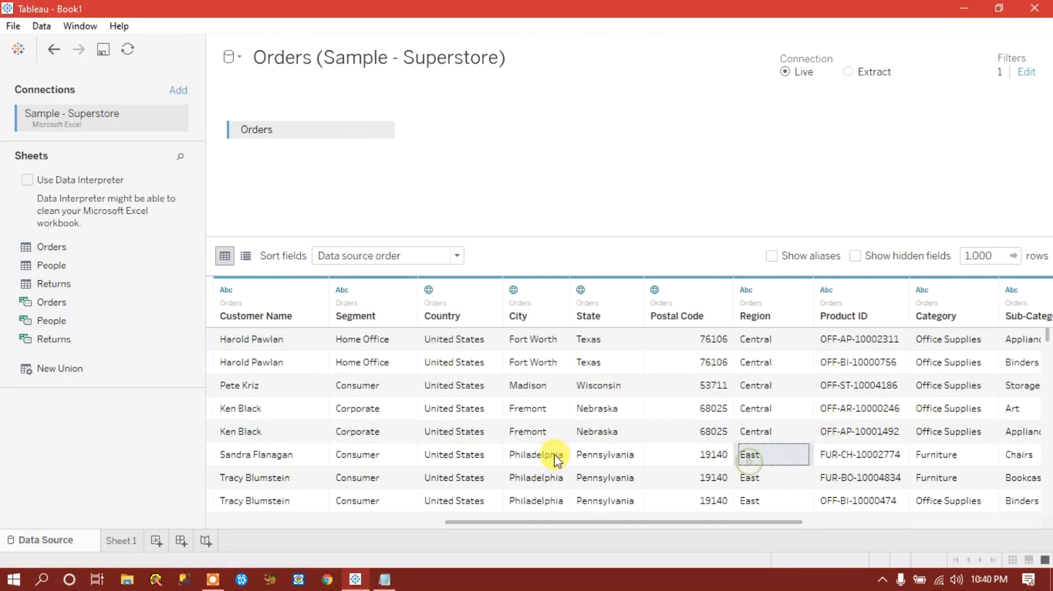
left_click_drag(528, 523, 265, 522)
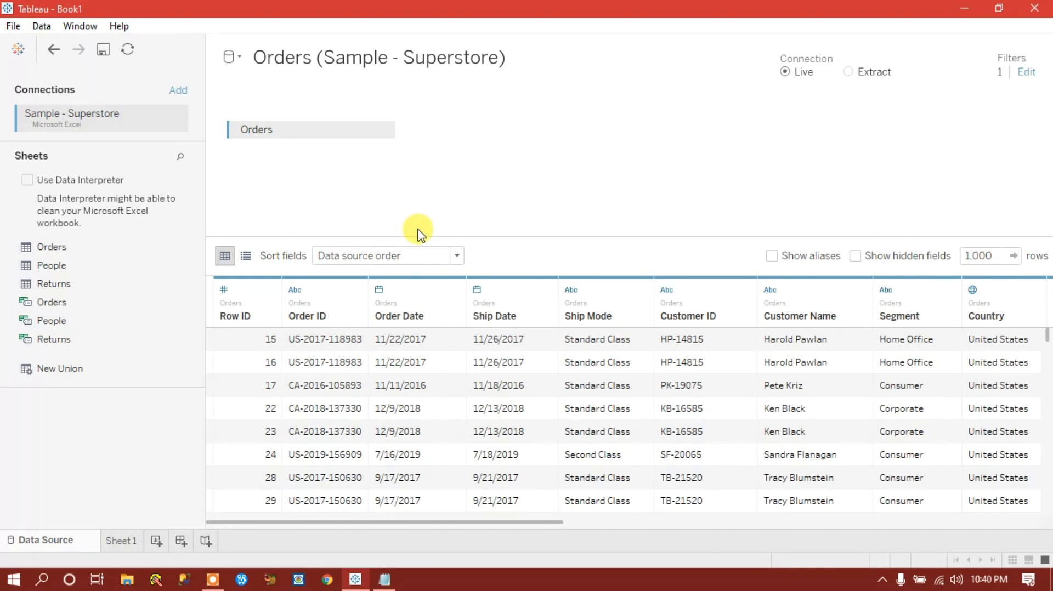
left_click(246, 256)
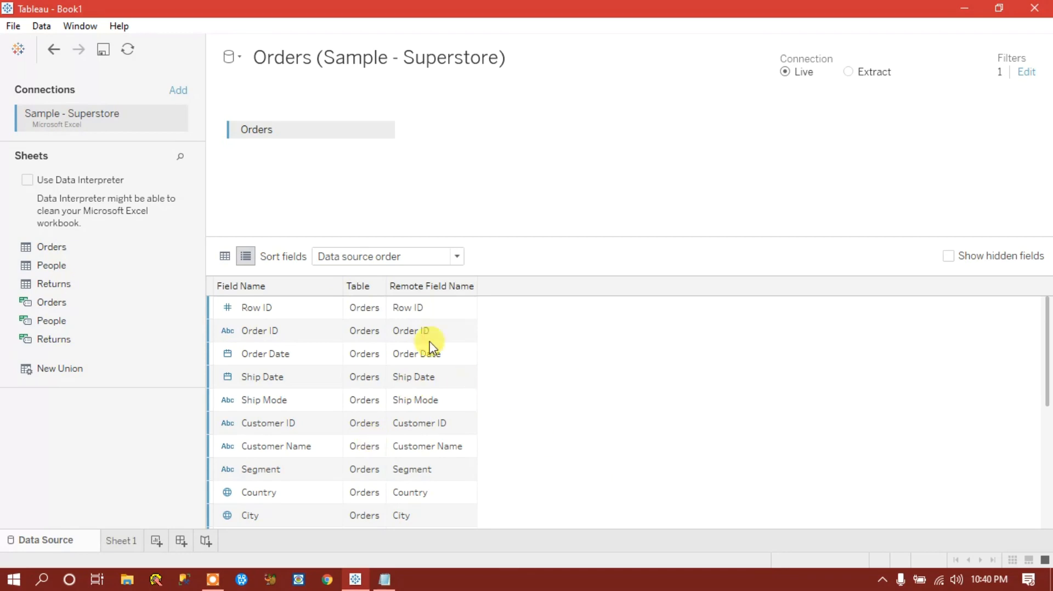
left_click_drag(1046, 321, 1041, 259)
left_click(225, 258)
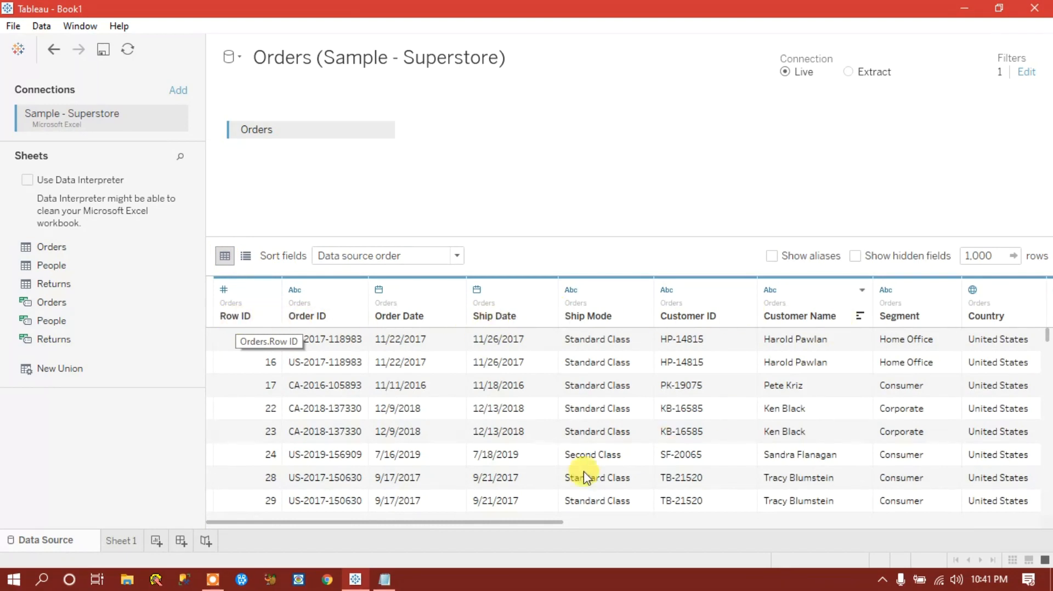
Review the data types of the Orders columns, from Row ID through Profit.
left_click_drag(446, 524, 75, 513)
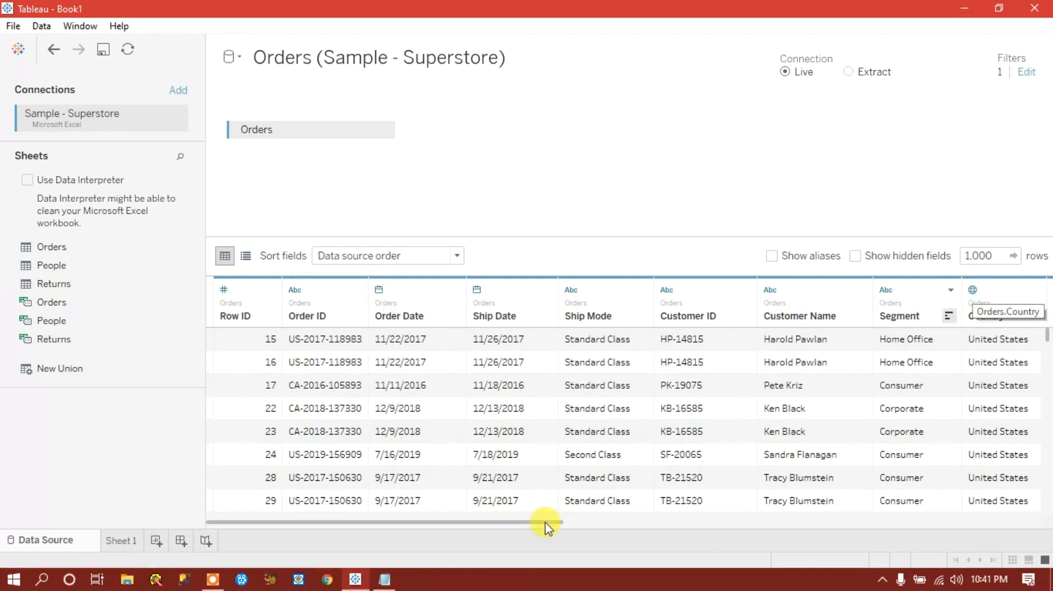
left_click_drag(489, 522, 968, 535)
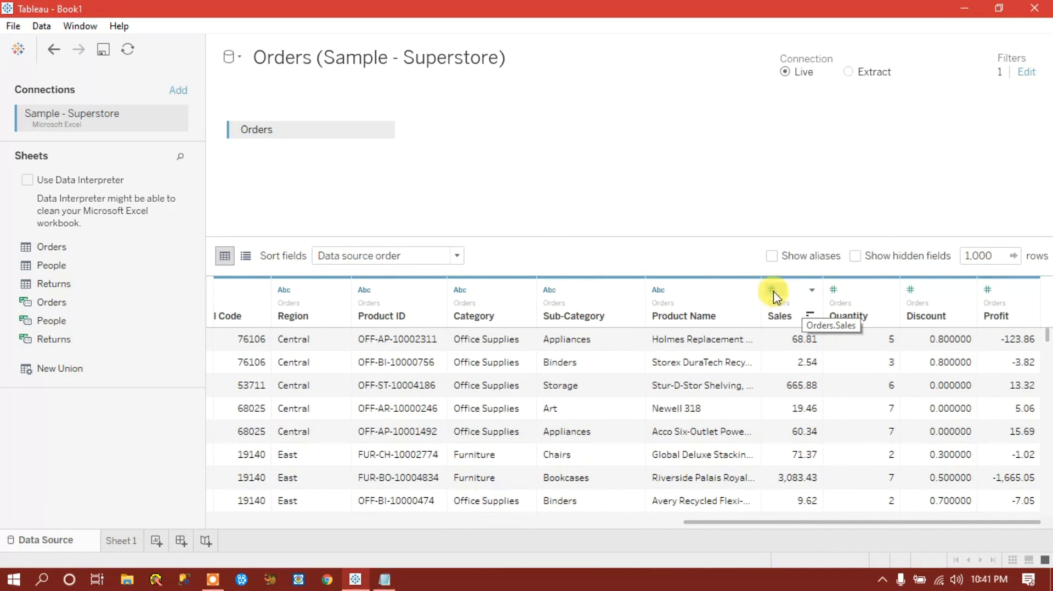
left_click_drag(717, 522, 329, 522)
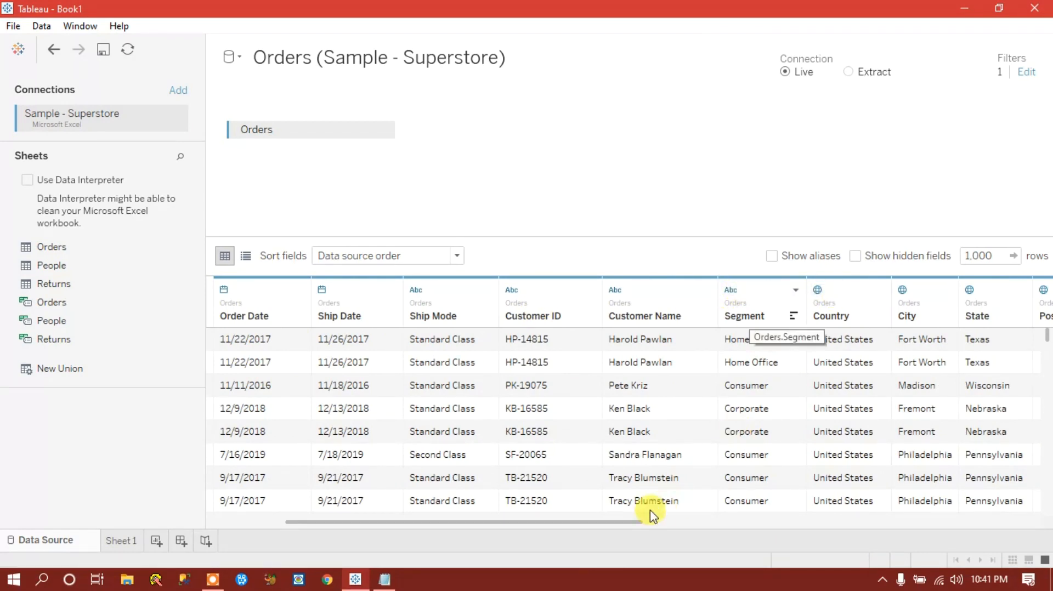
left_click_drag(602, 522, 298, 369)
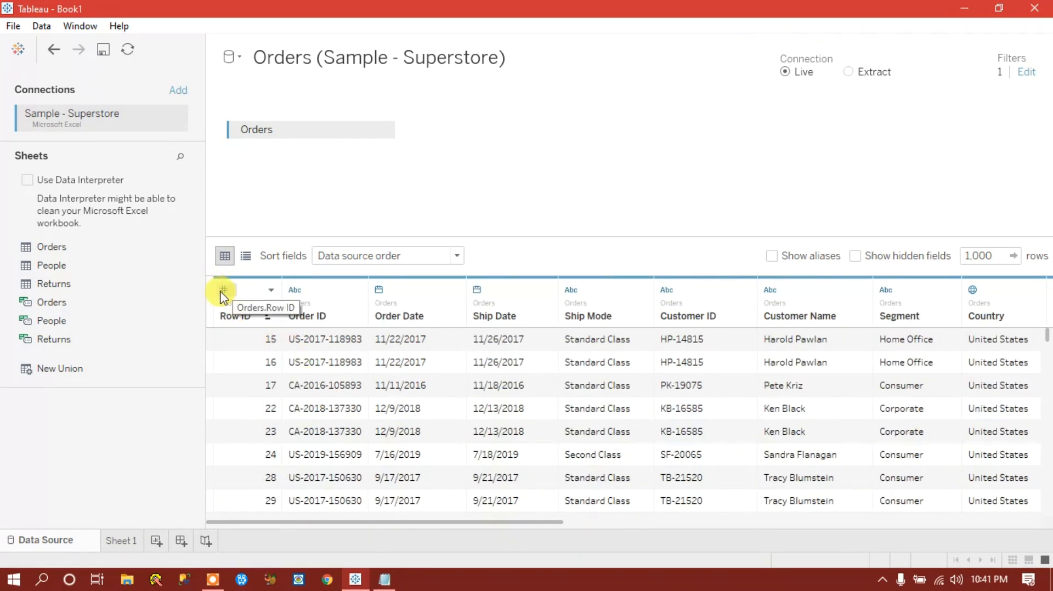
mouse_move(334, 521)
left_mouse_down()
mouse_move(764, 516)
mouse_move(317, 527)
left_mouse_up()
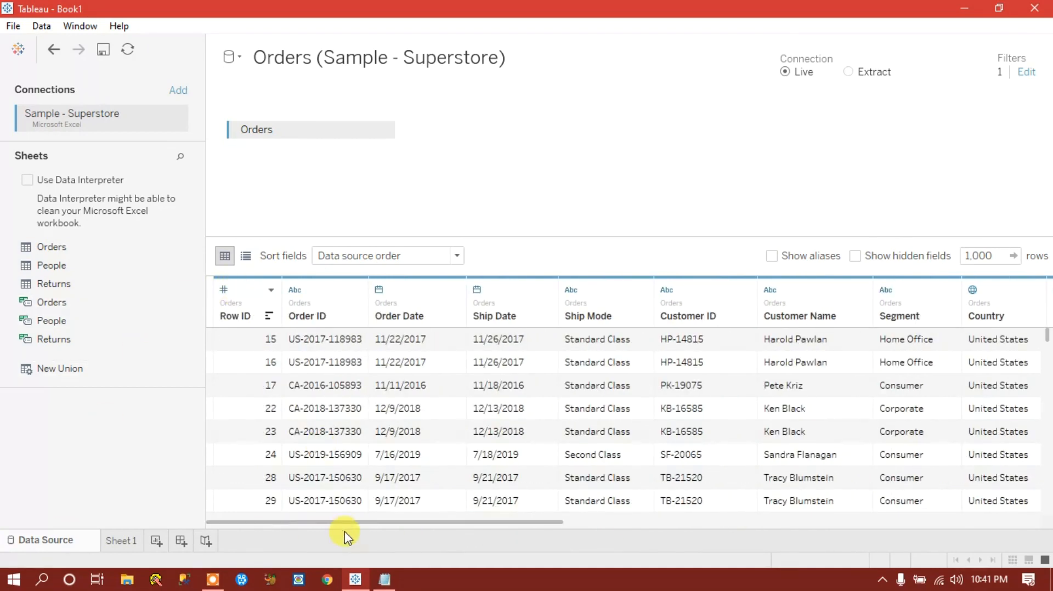
left_click_drag(348, 524, 892, 527)
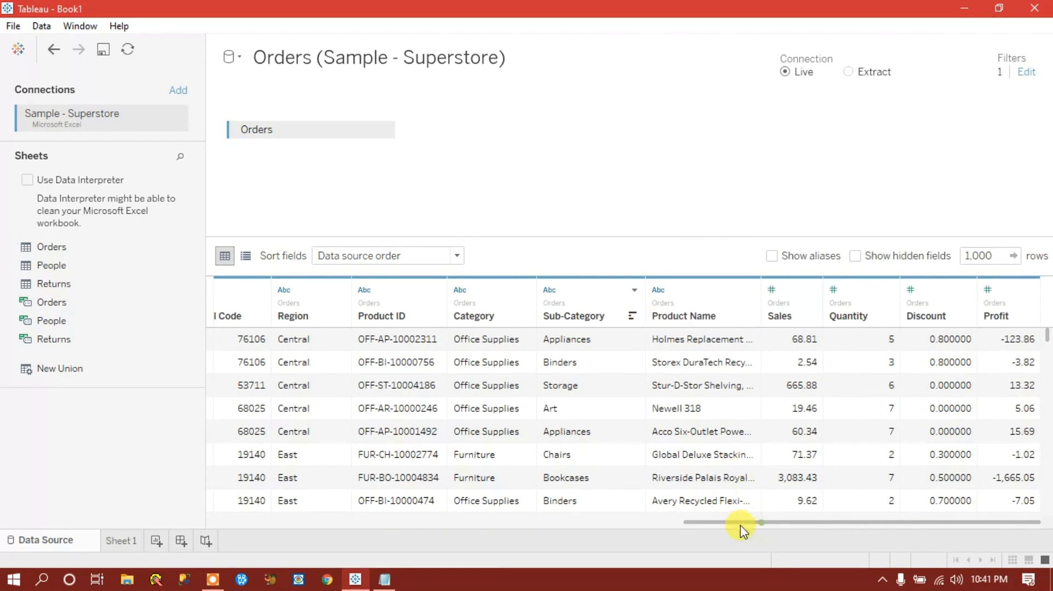
left_click_drag(742, 529, 255, 531)
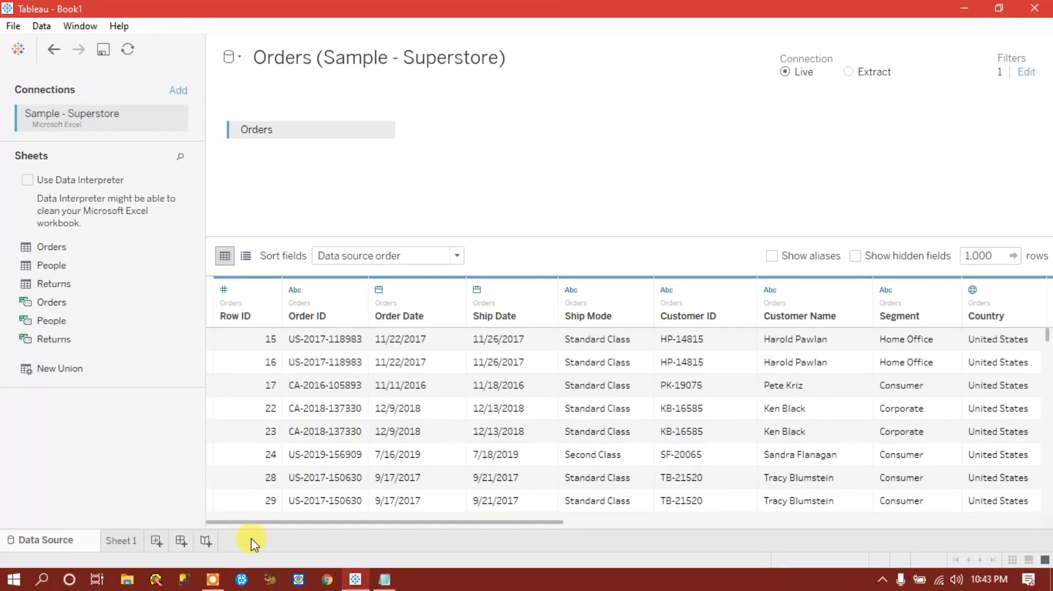
Try sorting the Orders rows by Sub-Category in ascending and descending order, and clear the sort to restore data source order.
left_click_drag(259, 522, 760, 518)
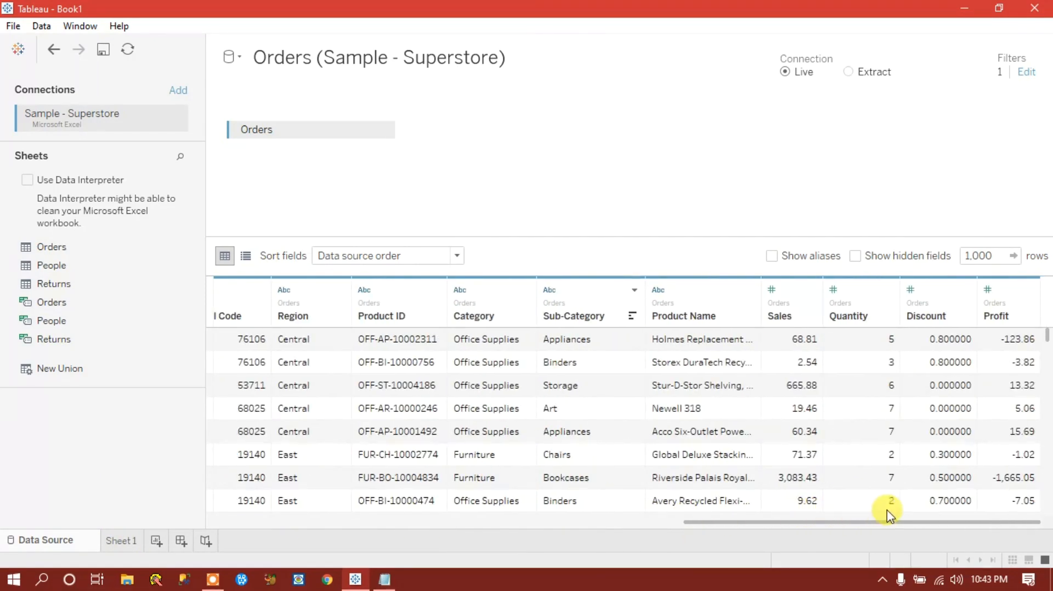
left_click(632, 317)
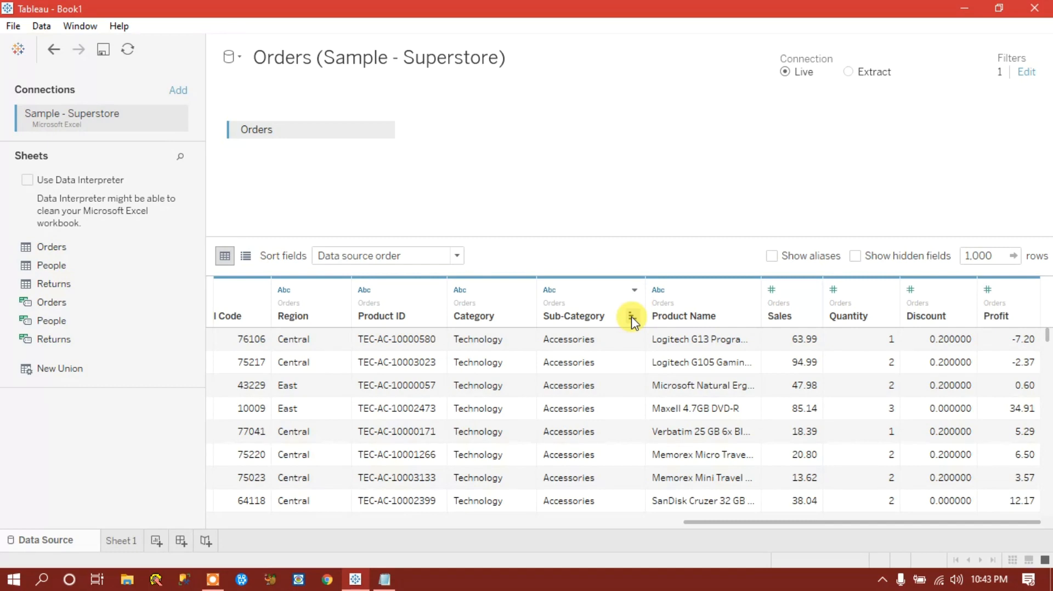
left_click(632, 317)
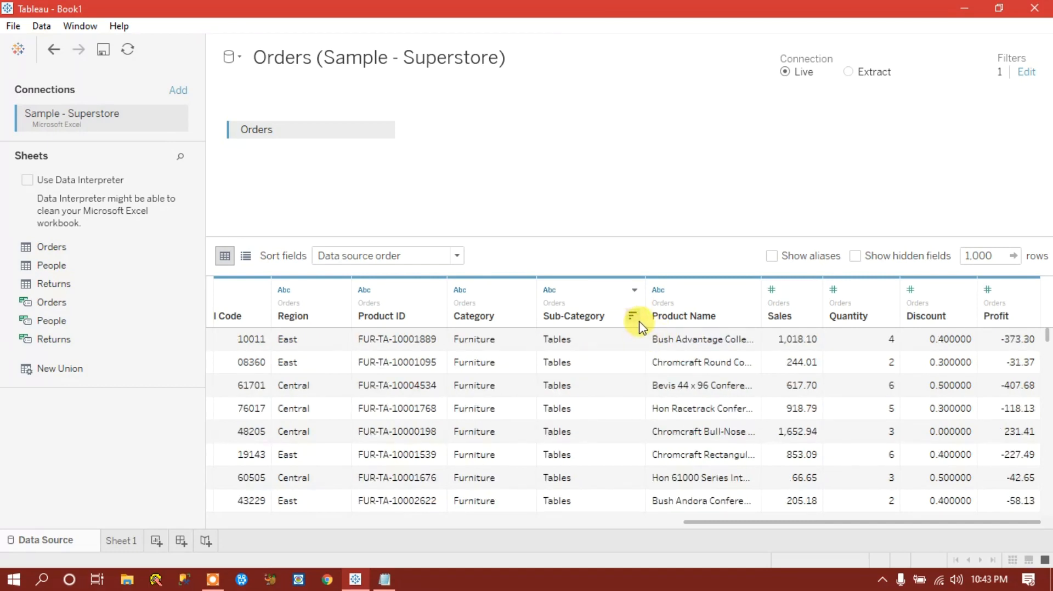
left_click(632, 319)
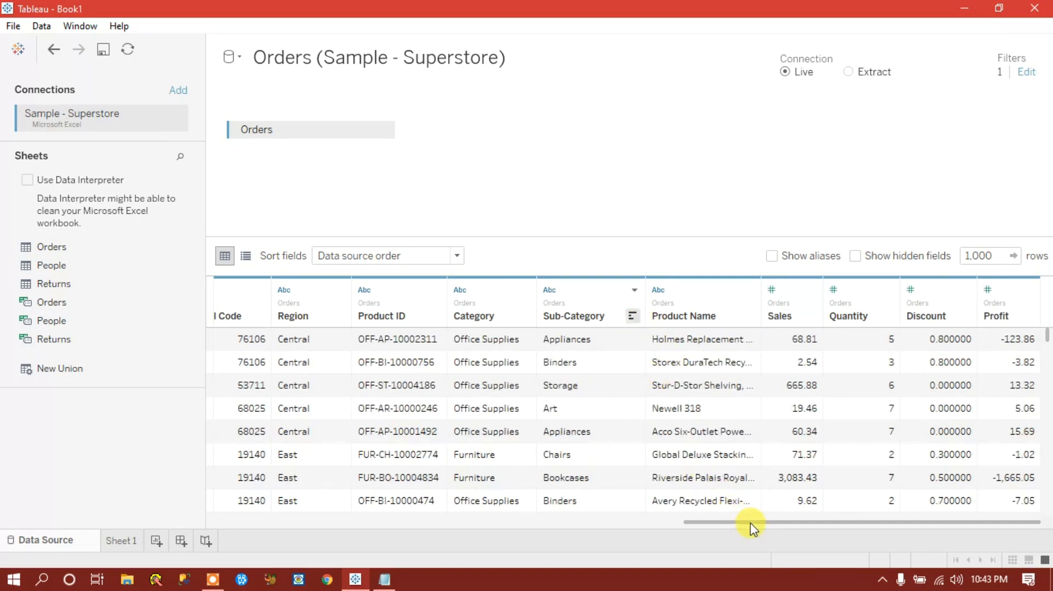
left_click_drag(750, 524, 193, 529)
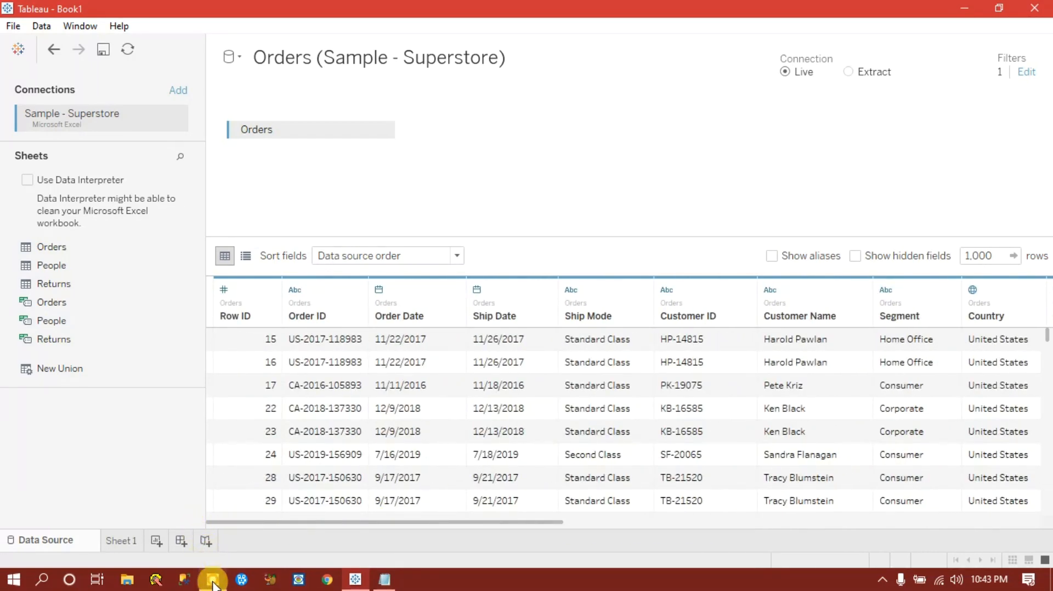
mouse_move(213, 582)
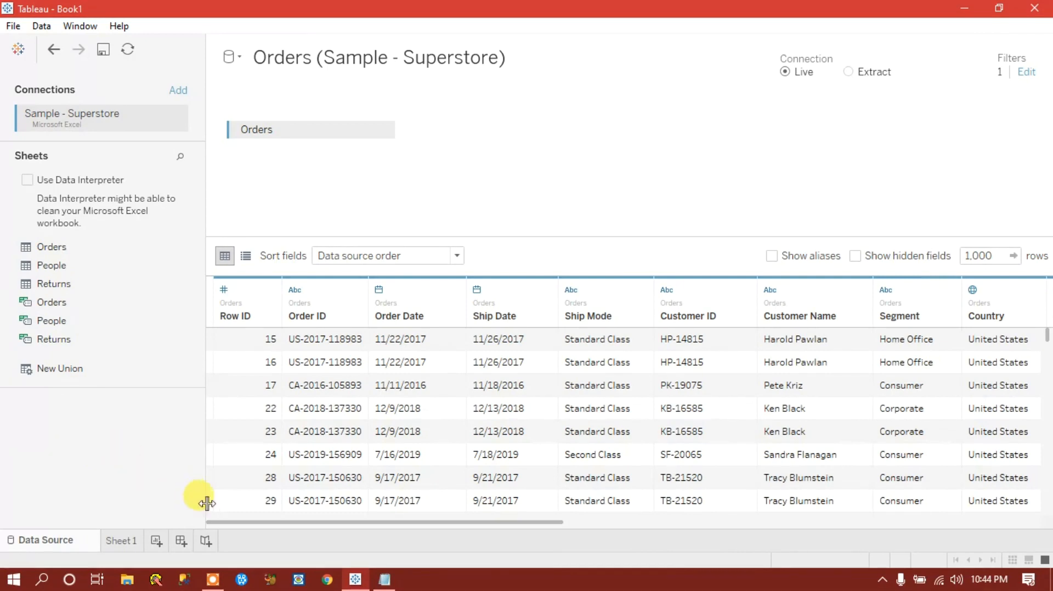
left_click(213, 580)
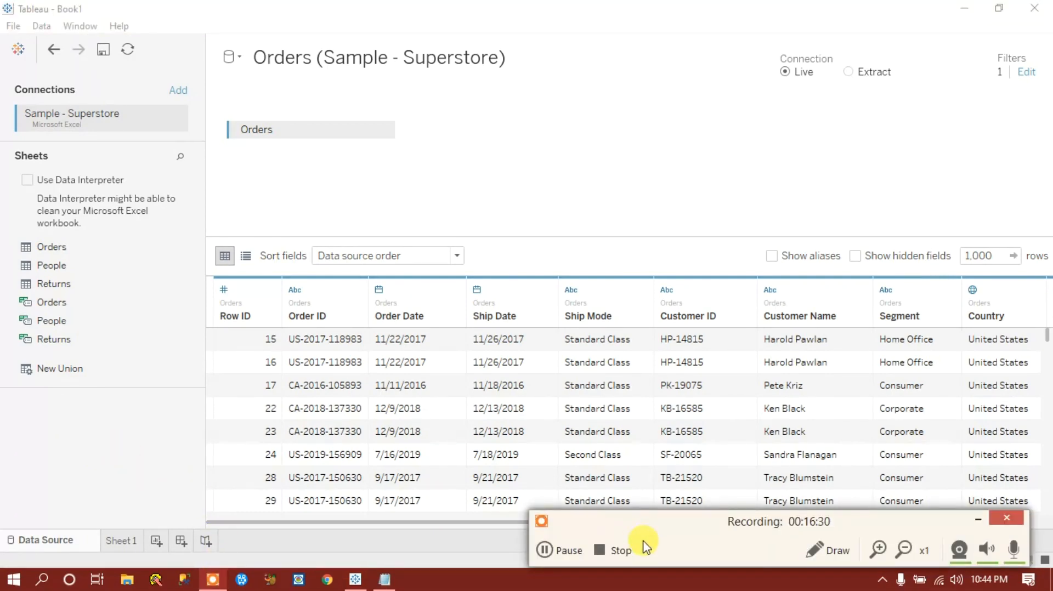